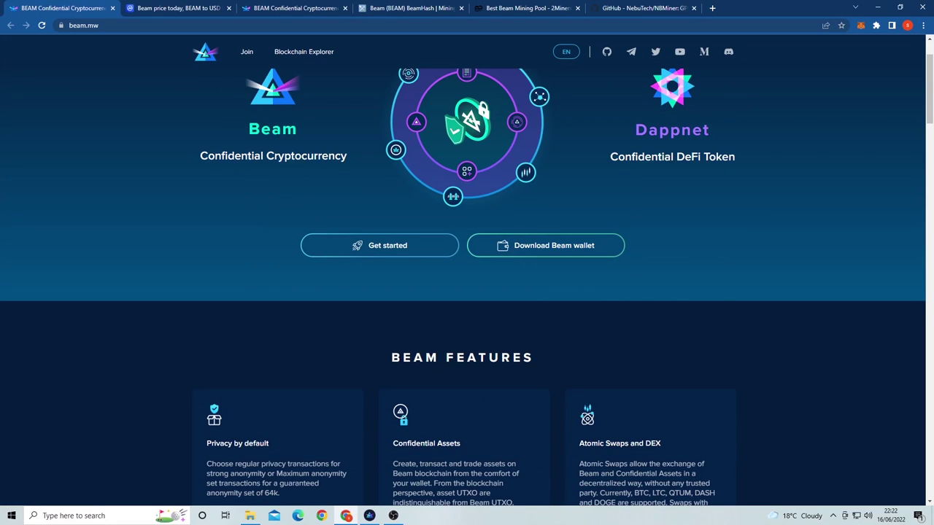
# Step: Scroll the beam.mw homepage down to the Beam Features cards on privacy, assets and swaps
pyautogui.scroll(1, 467, 285)
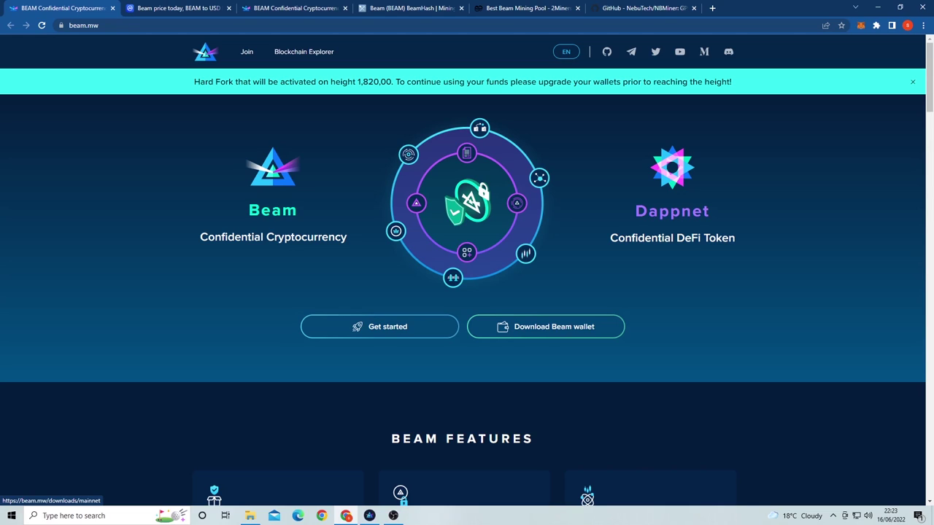
pyautogui.scroll(-3, 467, 291)
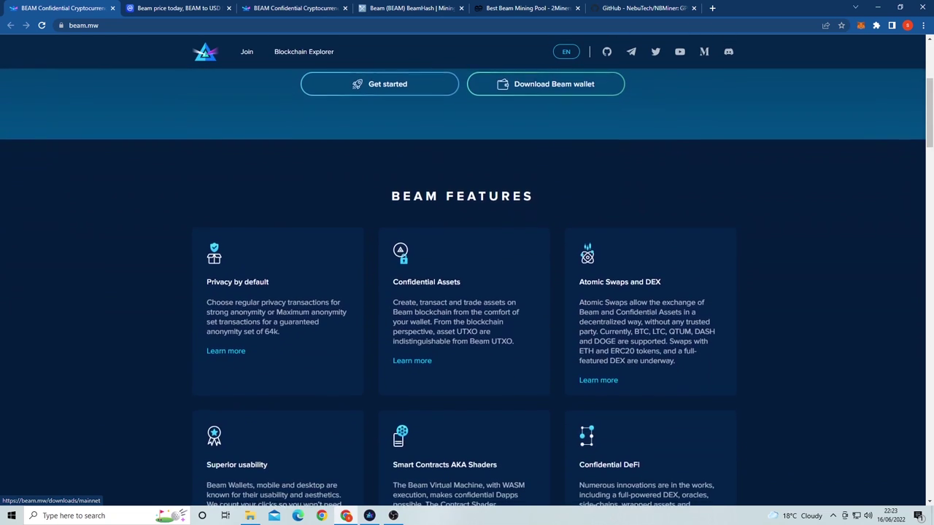
pyautogui.scroll(-2, 466, 292)
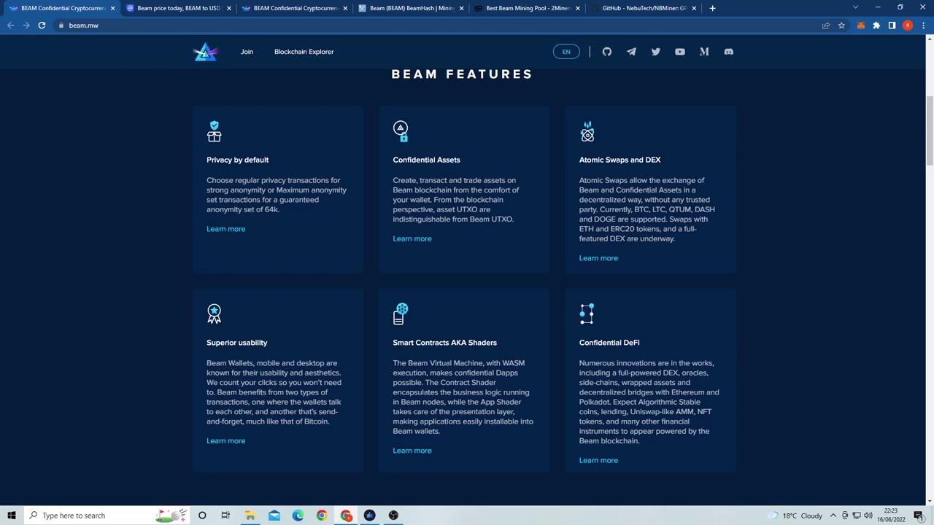
# Step: Scroll through Beam's Development Roadmap down to the Where to Buy Beam exchange listings
pyautogui.scroll(-3, 467, 288)
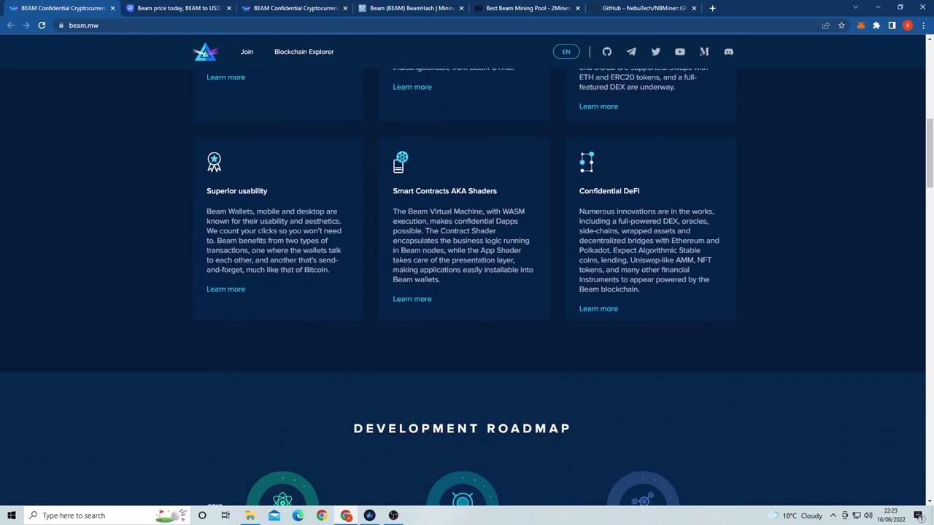
pyautogui.scroll(-1, 467, 287)
pyautogui.scroll(-3, 467, 288)
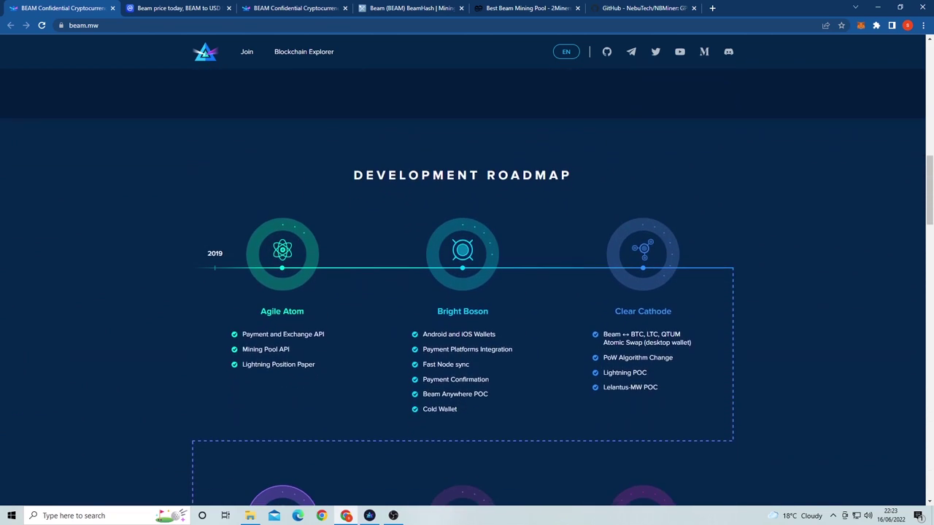
pyautogui.scroll(-1, 467, 287)
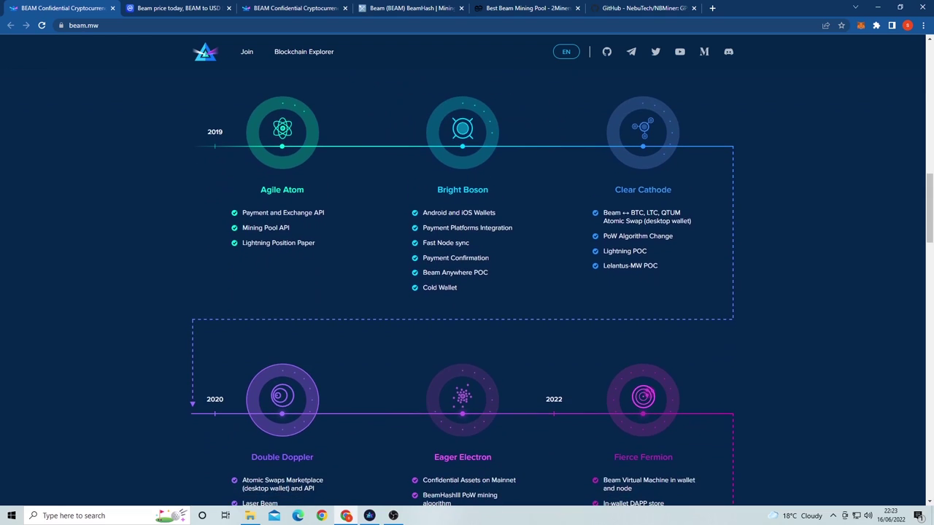
pyautogui.scroll(-1, 466, 287)
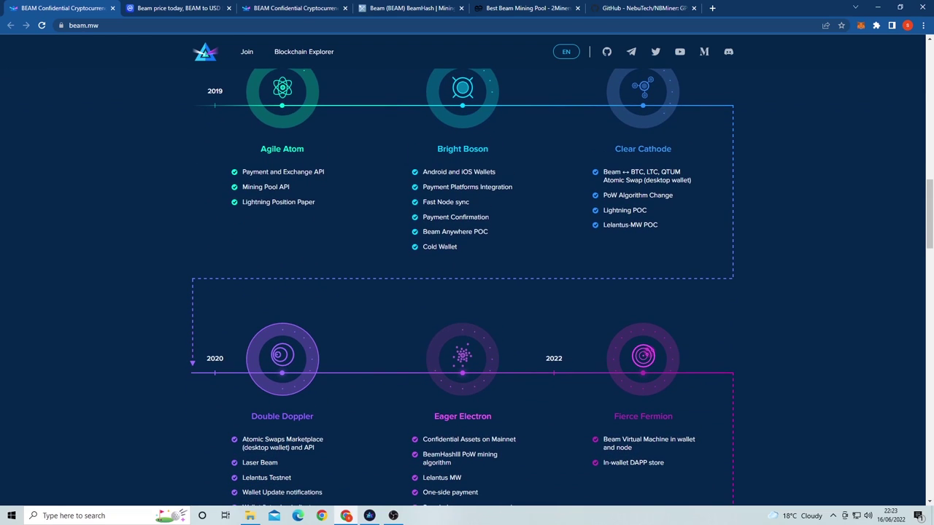
pyautogui.scroll(-5, 467, 287)
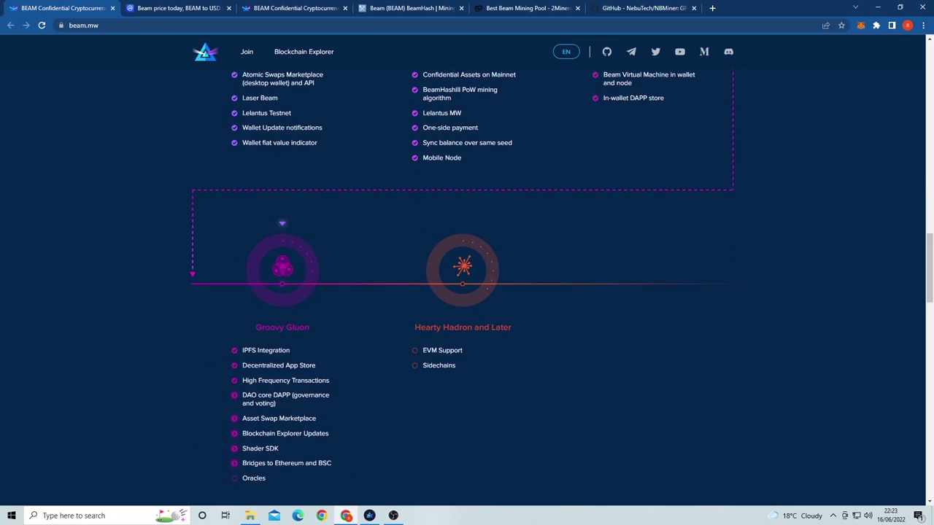
pyautogui.scroll(-3, 467, 287)
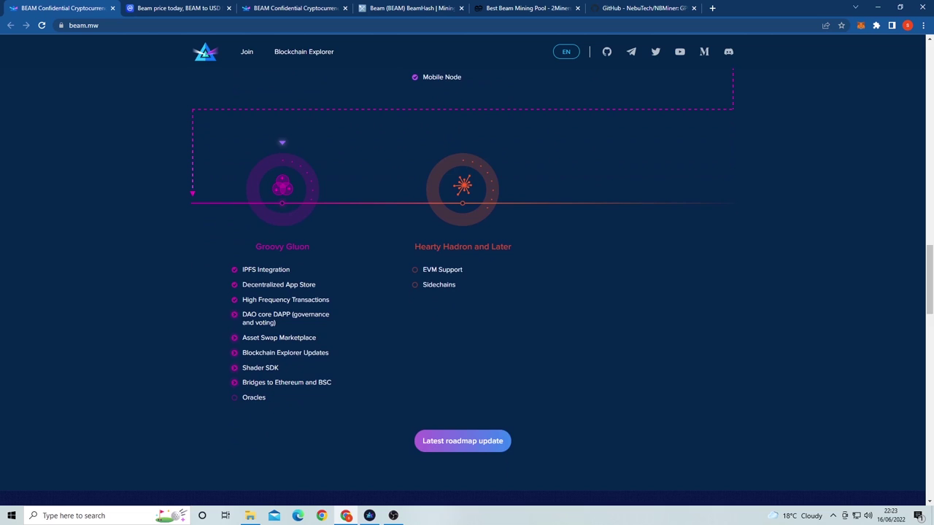
pyautogui.scroll(-3, 241, 440)
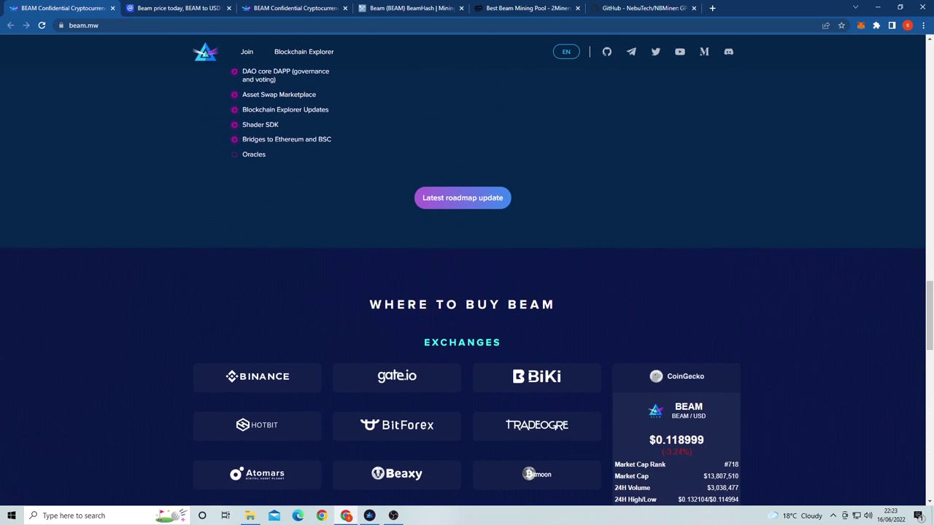
pyautogui.scroll(-2, 467, 288)
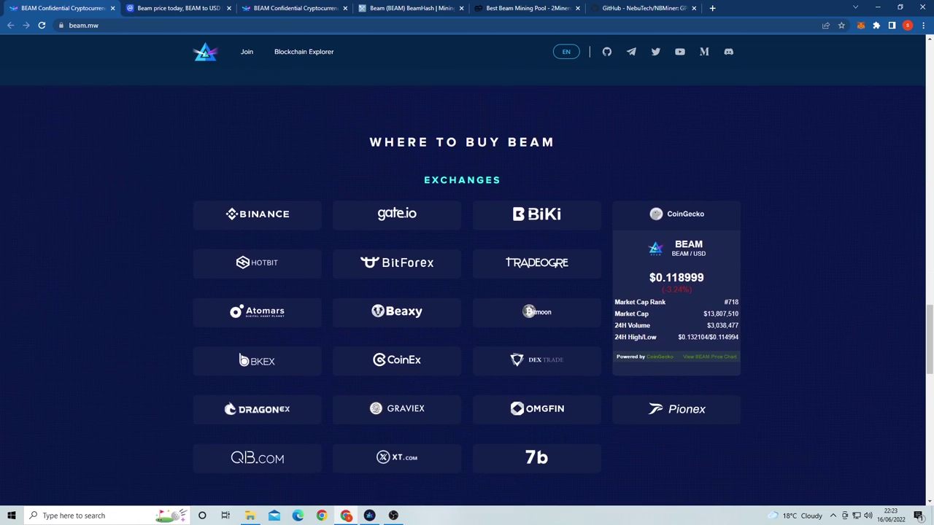
pyautogui.scroll(-3, 467, 288)
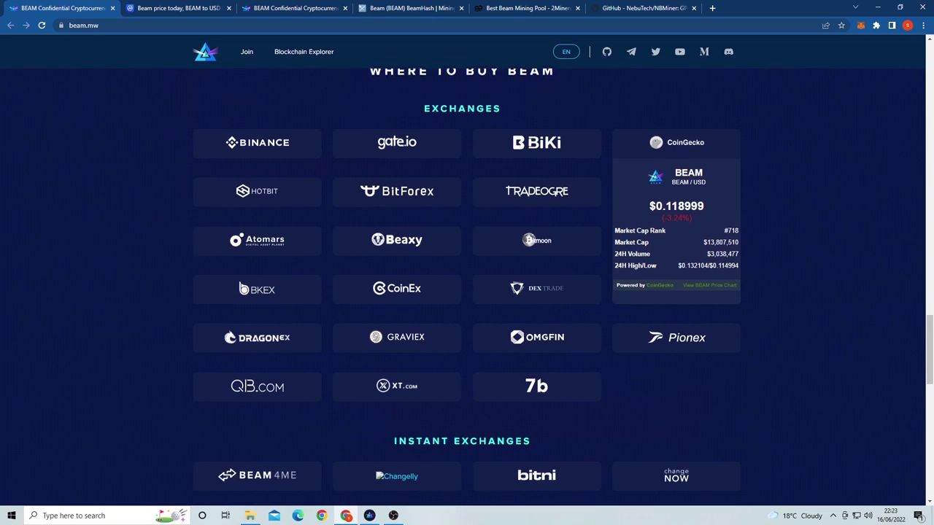
pyautogui.scroll(-4, 396, 207)
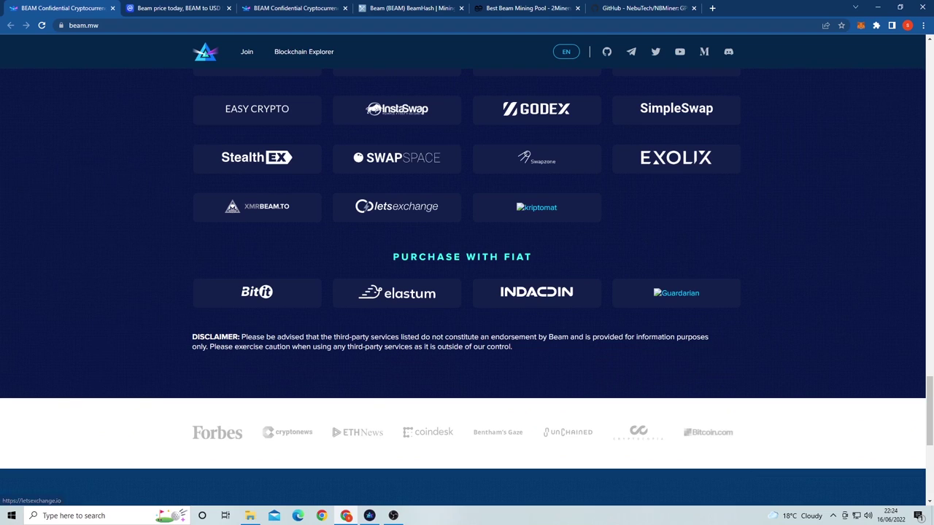
pyautogui.click(175, 8)
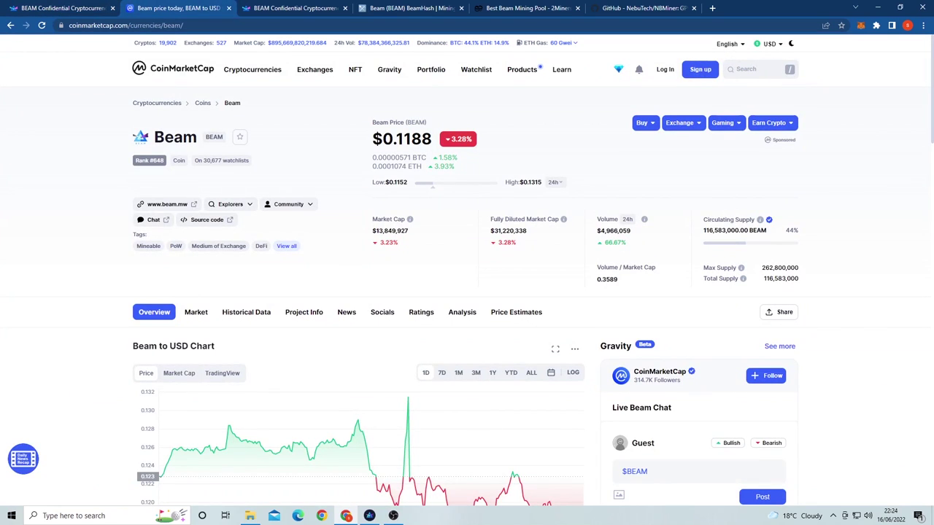
pyautogui.scroll(-1, 467, 270)
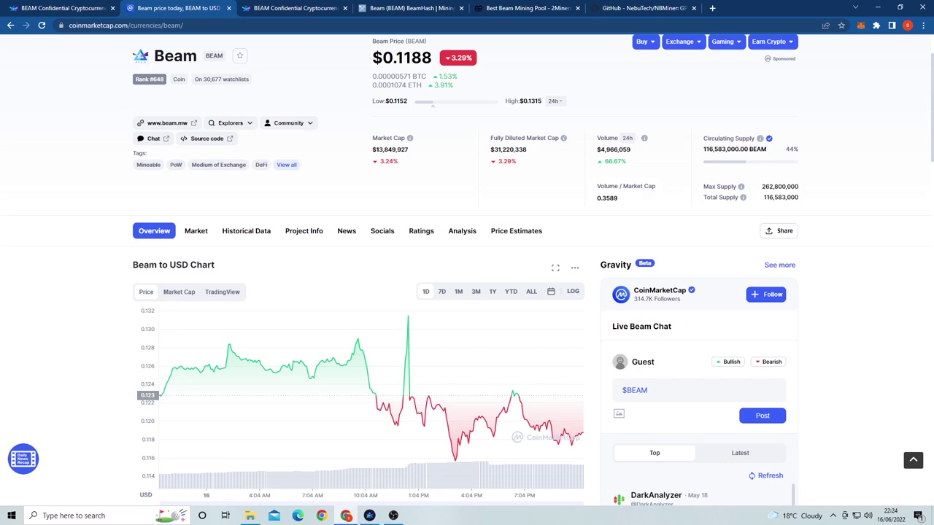
pyautogui.scroll(-1, 467, 292)
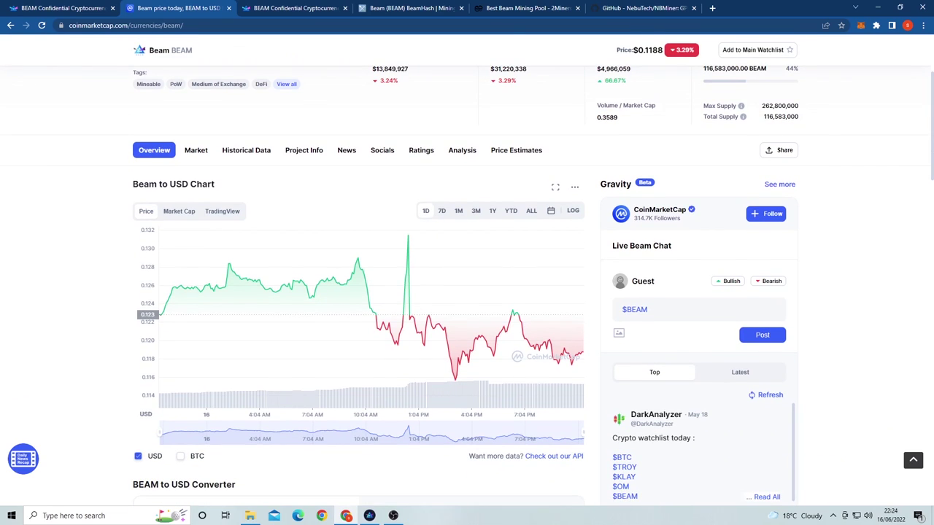
pyautogui.scroll(1, 467, 292)
pyautogui.scroll(3, 288, 204)
pyautogui.click(288, 204)
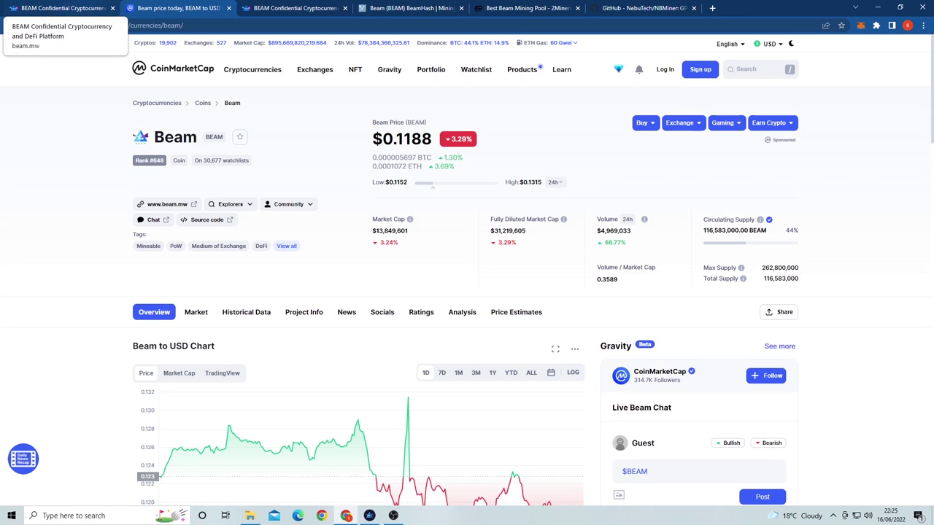
pyautogui.click(62, 8)
pyautogui.scroll(10, 467, 284)
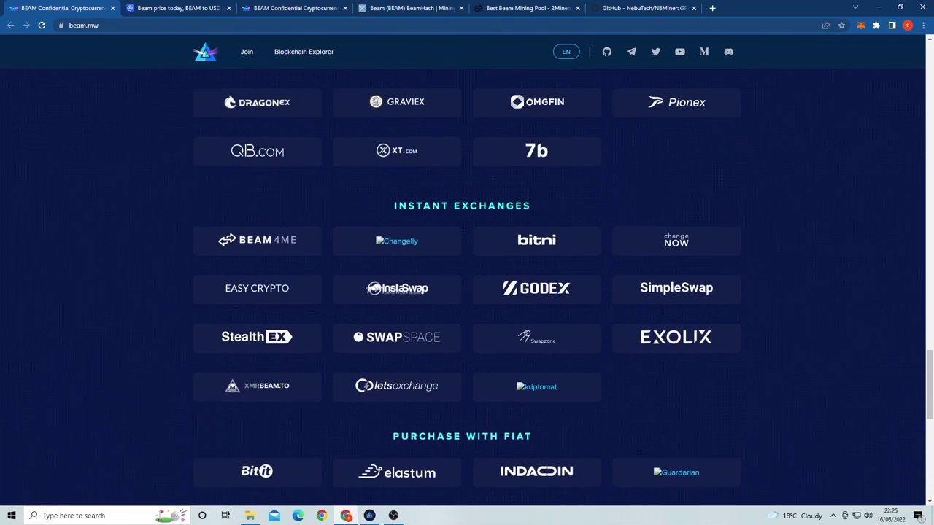
pyautogui.scroll(9, 467, 284)
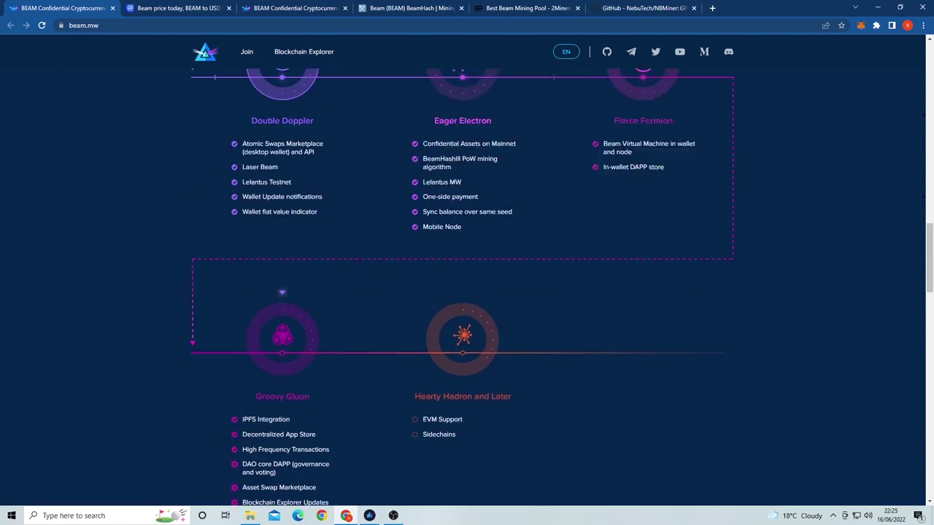
pyautogui.scroll(6, 467, 284)
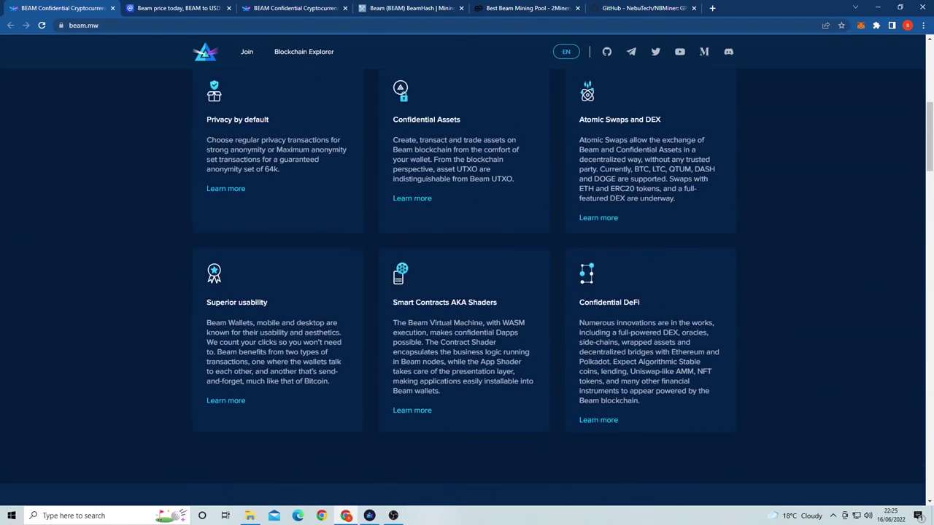
pyautogui.hotkey('ctrl', 'Tab')
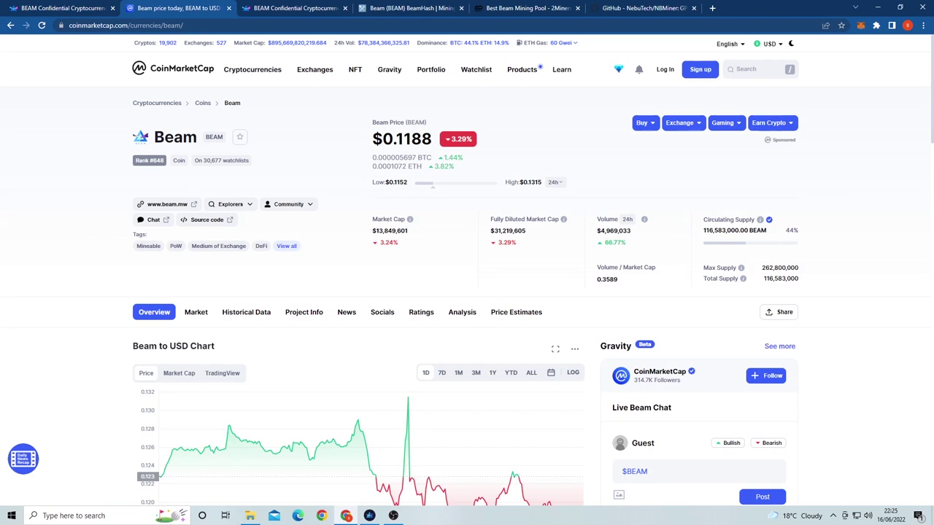
# Step: Review Beam's 116,583,000 circulating supply, one-year low/high and all-time price chart on CoinMarketCap
pyautogui.moveTo(703, 230); pyautogui.dragTo(749, 230)
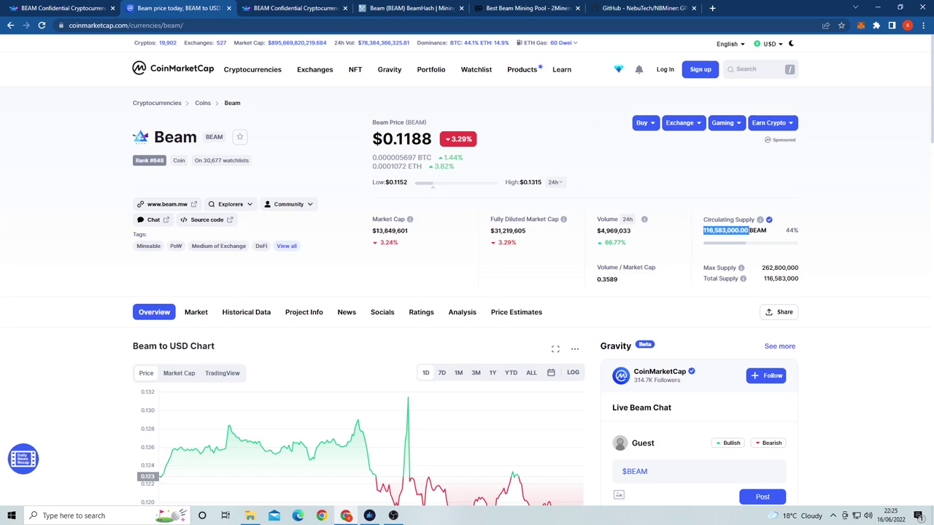
pyautogui.hotkey('ctrl', 'a')
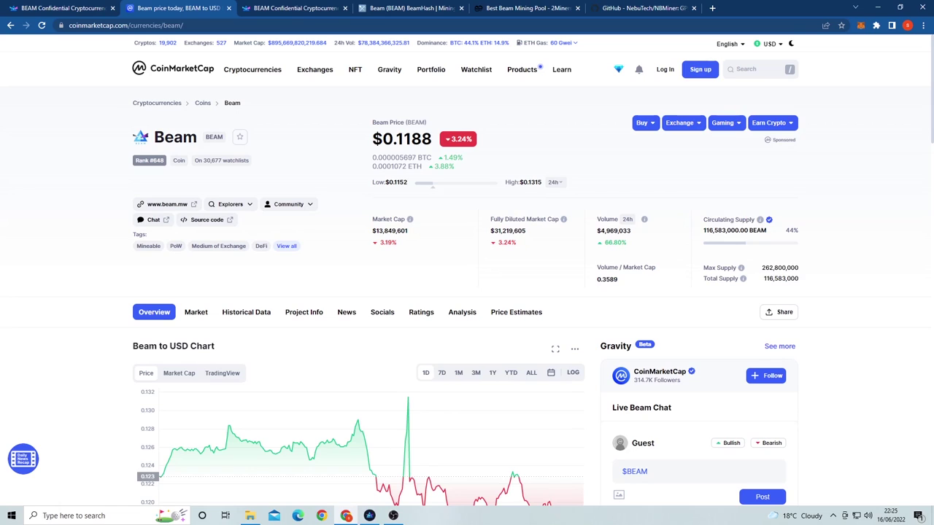
pyautogui.click(554, 181)
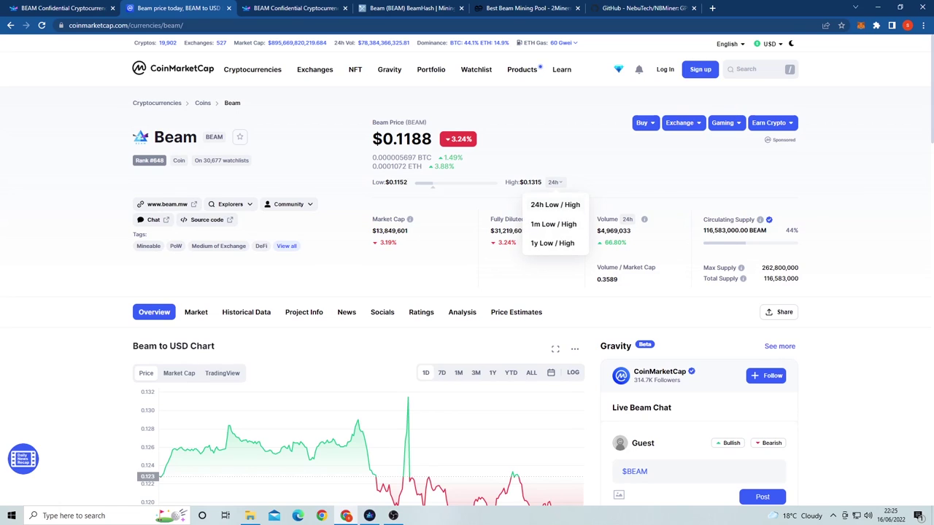
pyautogui.click(552, 243)
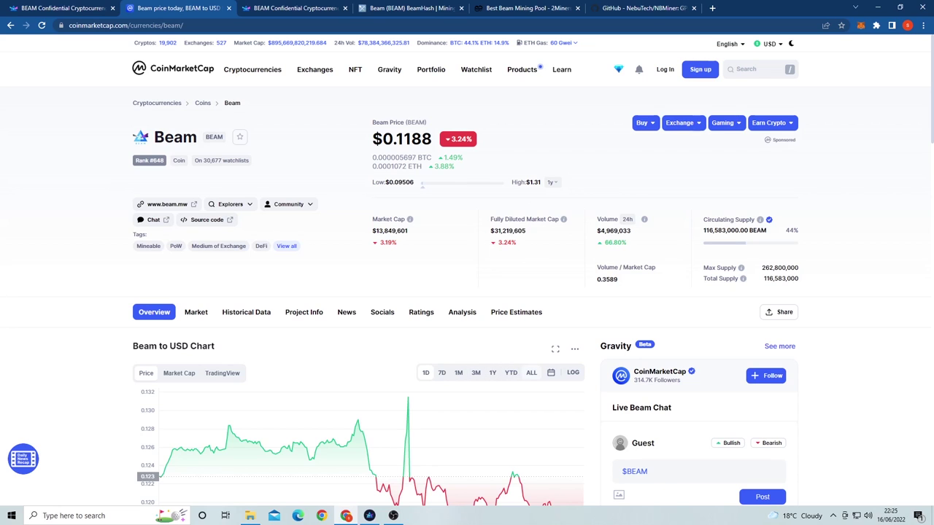
pyautogui.click(531, 373)
pyautogui.scroll(-2, 466, 292)
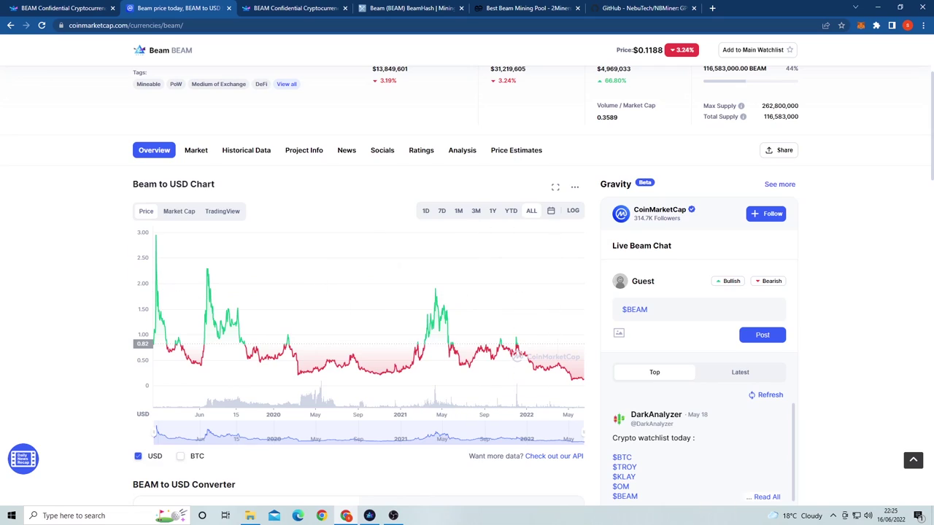
# Step: Highlight the 262,800,000 max supply, then close the Beam website and price tabs
pyautogui.moveTo(799, 106); pyautogui.dragTo(761, 106)
pyautogui.click(113, 8)
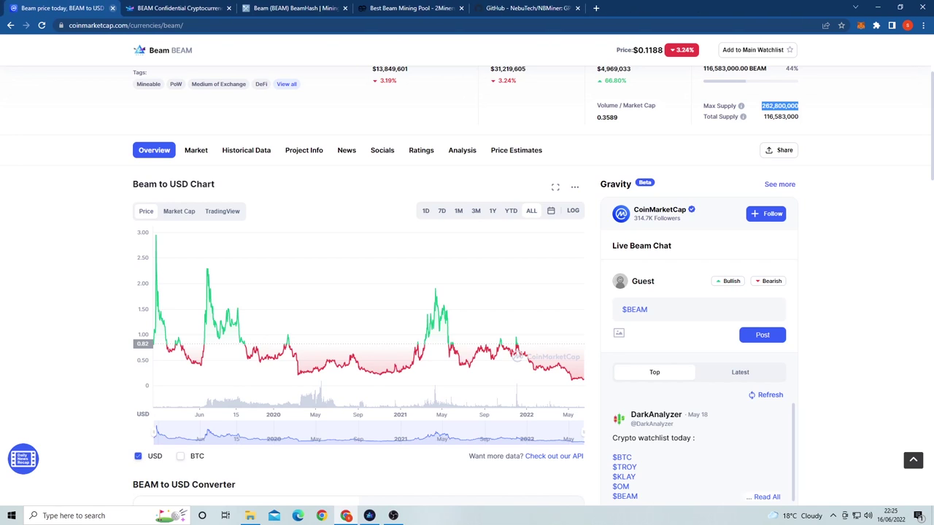
pyautogui.hotkey('ctrl', 'w')
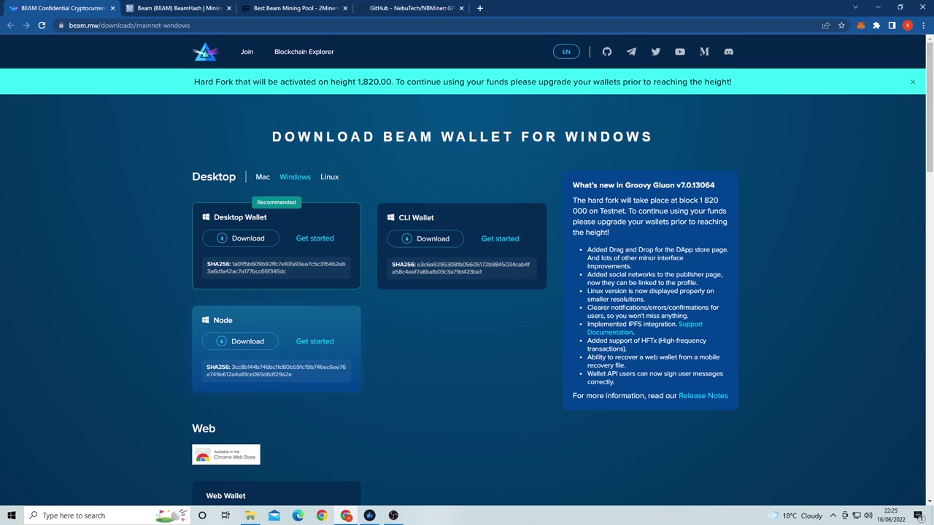
# Step: Copy the Beam Desktop Wallet's receive address and return to the Windows download page
pyautogui.scroll(-5, 467, 269)
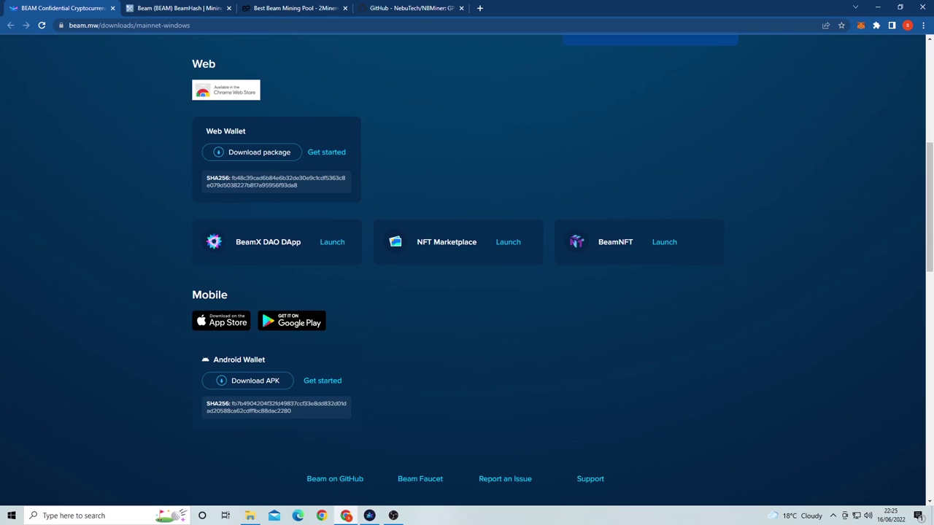
pyautogui.scroll(5, 467, 270)
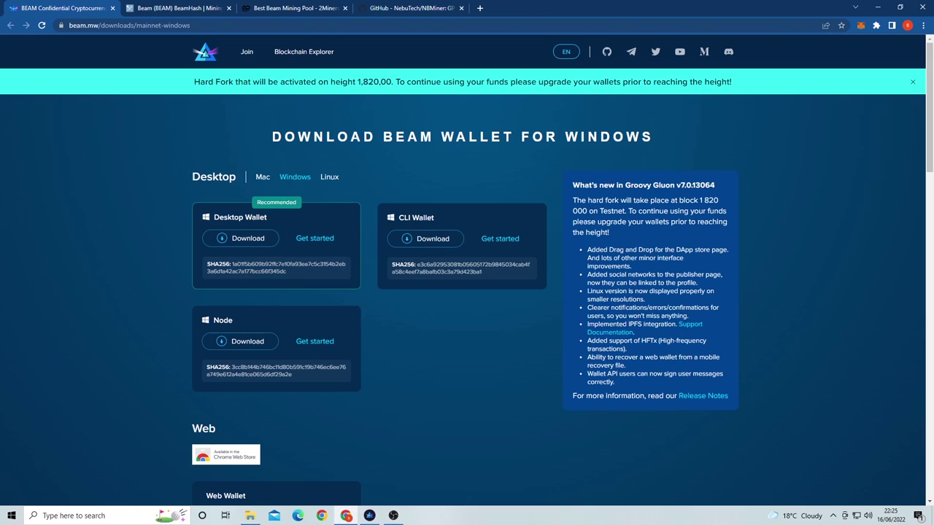
pyautogui.click(369, 516)
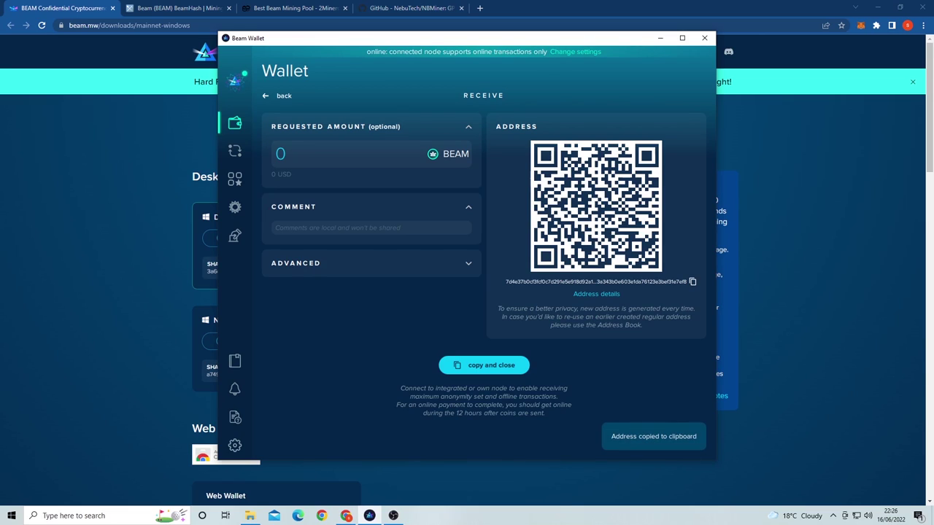
pyautogui.hotkey('alt', 'Tab')
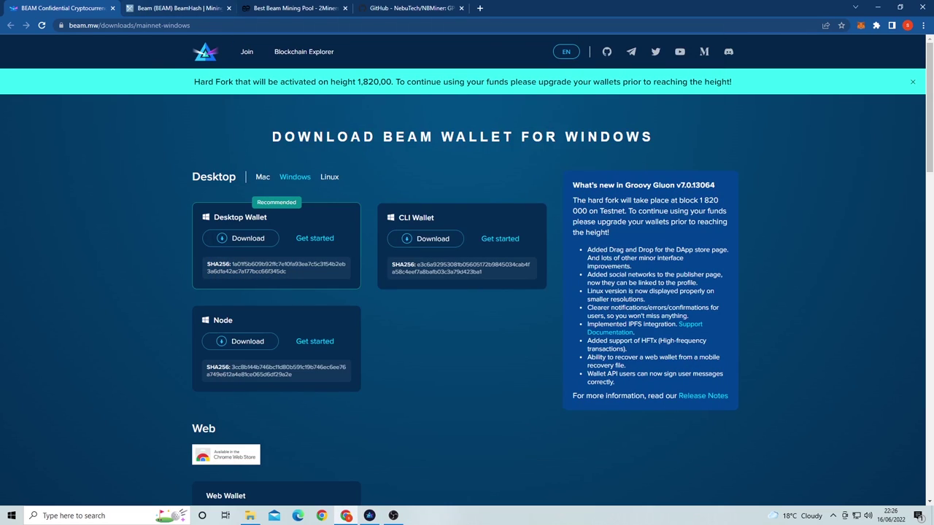
# Step: Close the beam.mw tab to reveal MiningPoolStats' Beam pool rankings
pyautogui.click(113, 8)
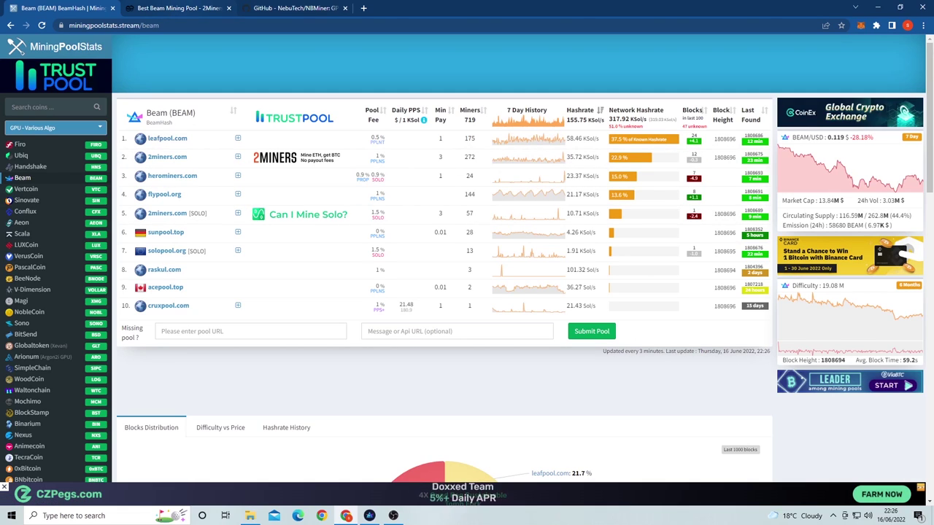
# Step: Close the MiningPoolStats tab and open 2Miners' How to Start guide for Beam
pyautogui.click(179, 8)
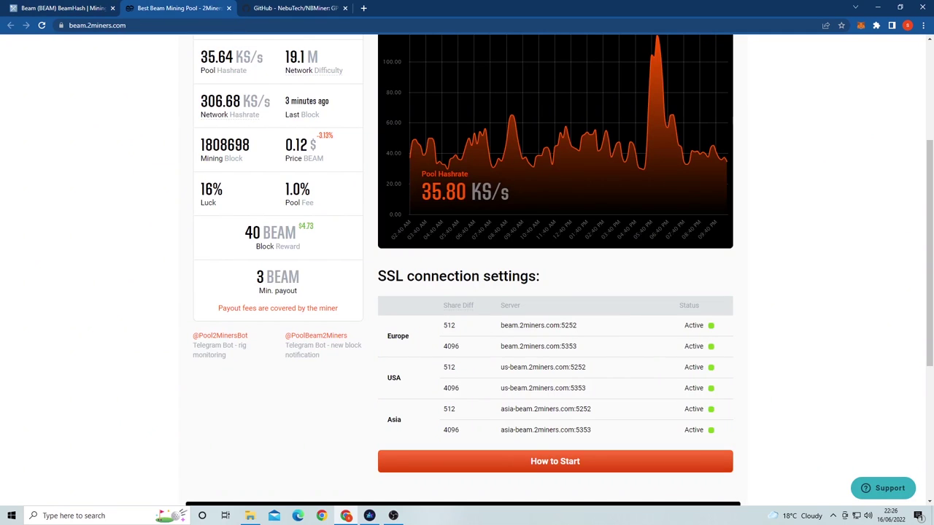
pyautogui.click(112, 8)
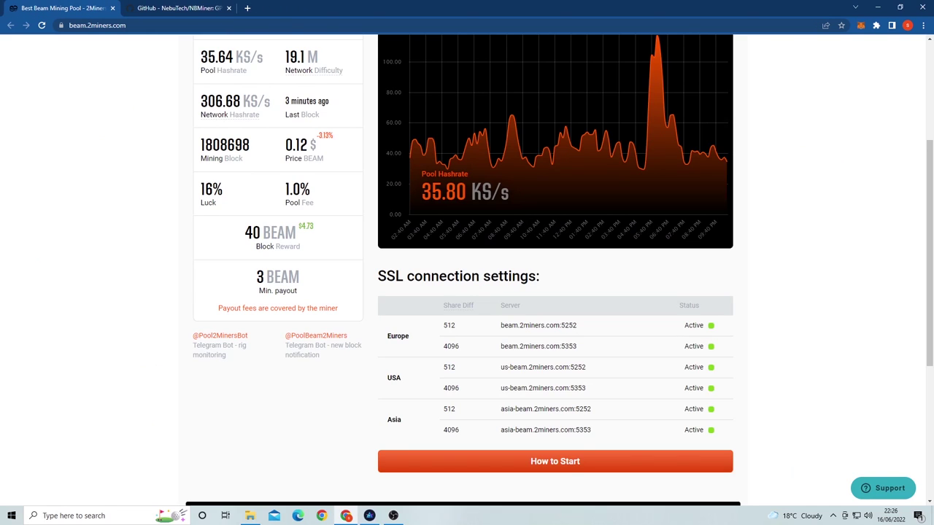
pyautogui.scroll(-1, 554, 365)
pyautogui.click(555, 381)
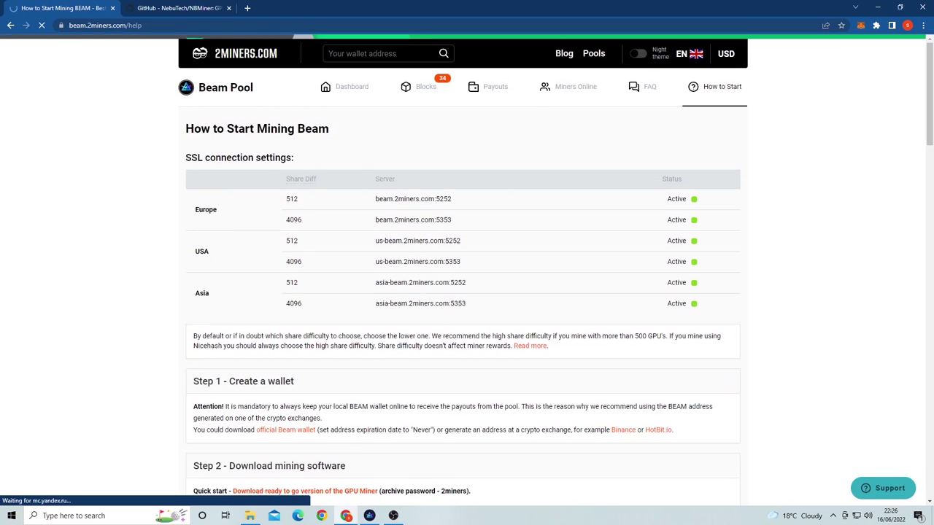
# Step: Highlight the GMiner, lolMiner and Bminer recommendations, then scroll NBMiner's GitHub to its downloads
pyautogui.scroll(-2, 467, 292)
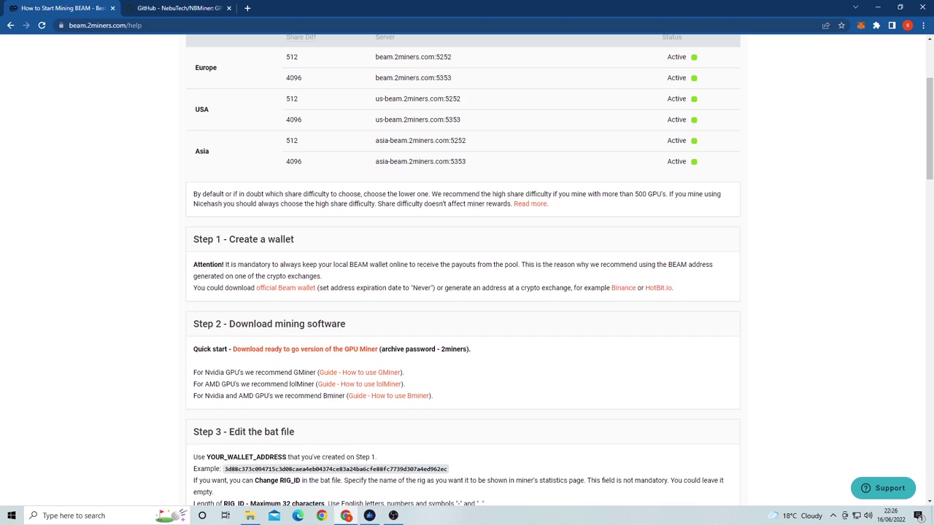
pyautogui.scroll(-1, 467, 270)
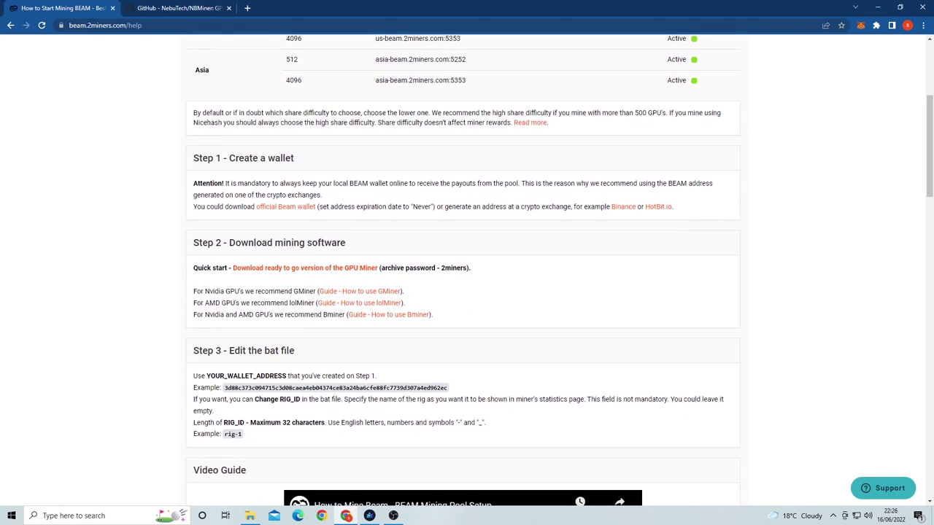
pyautogui.moveTo(193, 291); pyautogui.dragTo(316, 291)
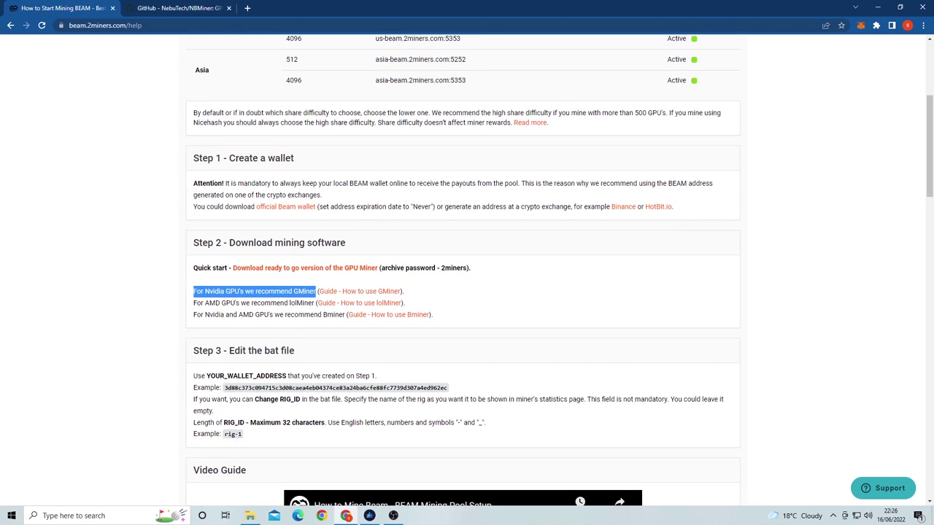
pyautogui.moveTo(193, 303); pyautogui.dragTo(313, 302)
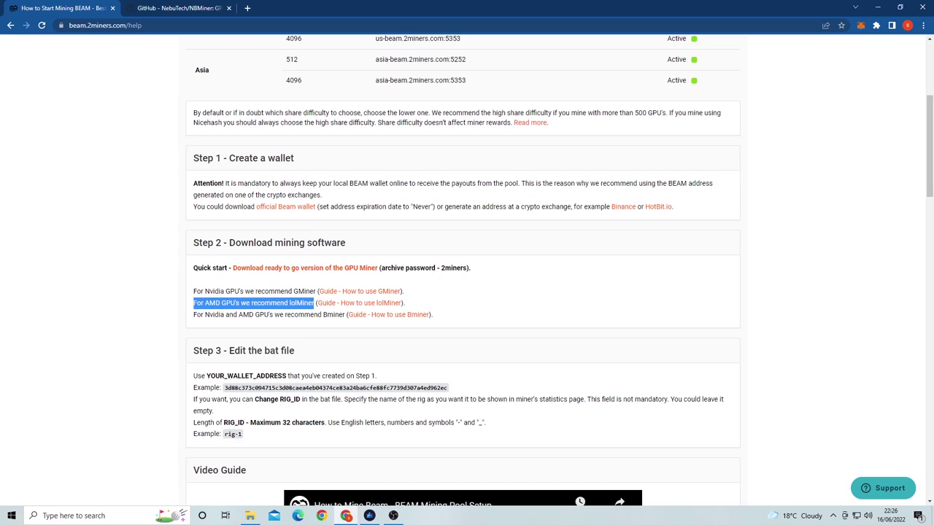
pyautogui.moveTo(345, 314); pyautogui.dragTo(193, 315)
pyautogui.click(193, 314)
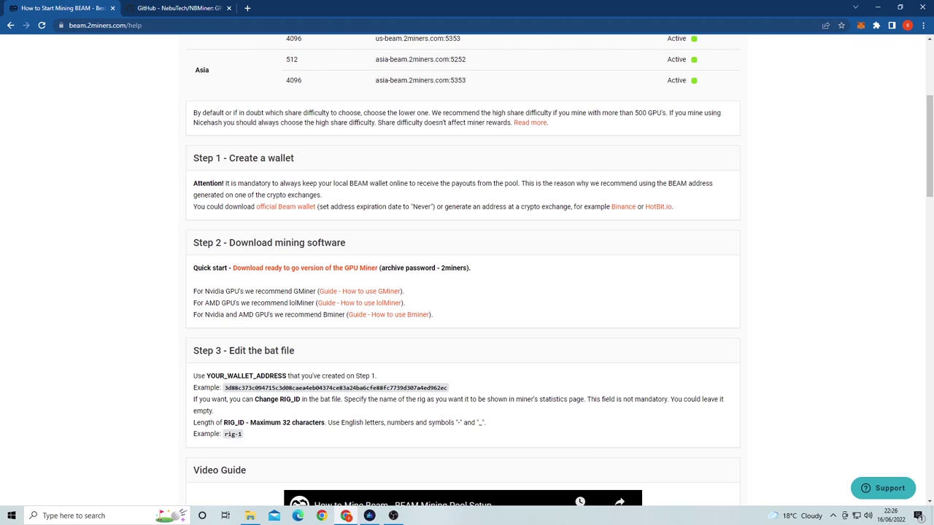
pyautogui.click(179, 8)
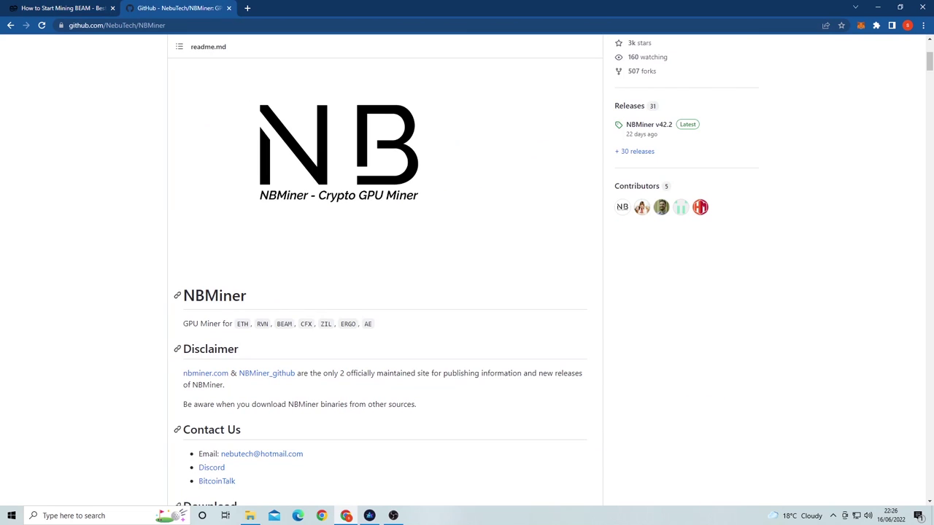
pyautogui.scroll(-4, 266, 268)
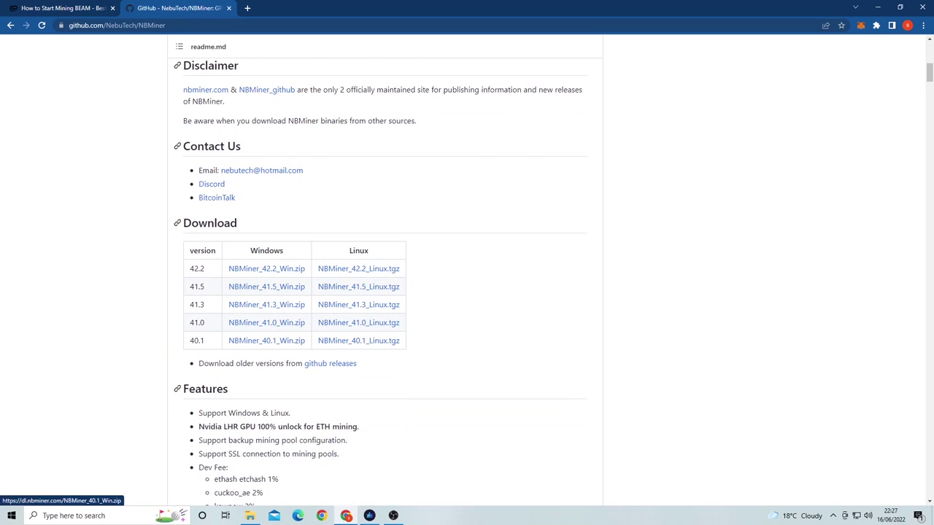
# Step: Open start_beam.bat from NBMiner_Win in Notepad, allowing it past the SmartScreen warning
pyautogui.click(250, 515)
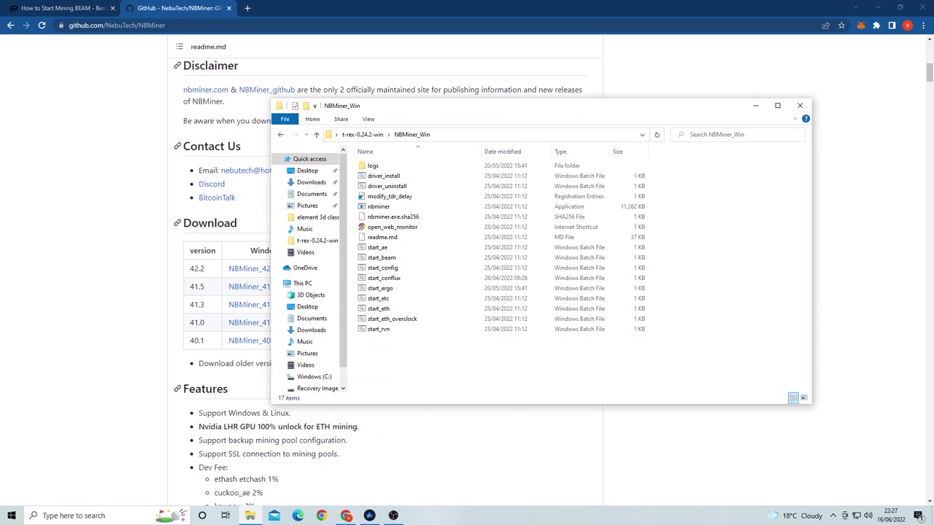
pyautogui.moveTo(406, 360); pyautogui.dragTo(386, 158)
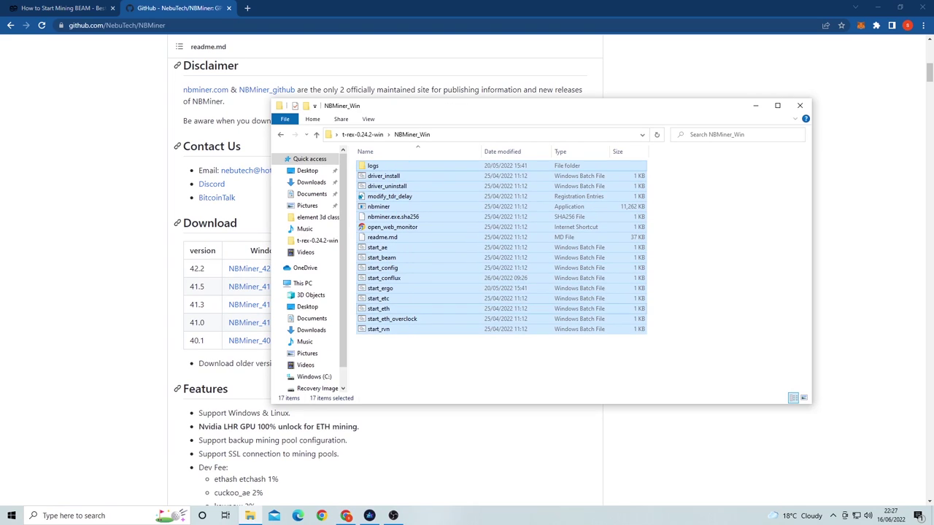
pyautogui.click(386, 157)
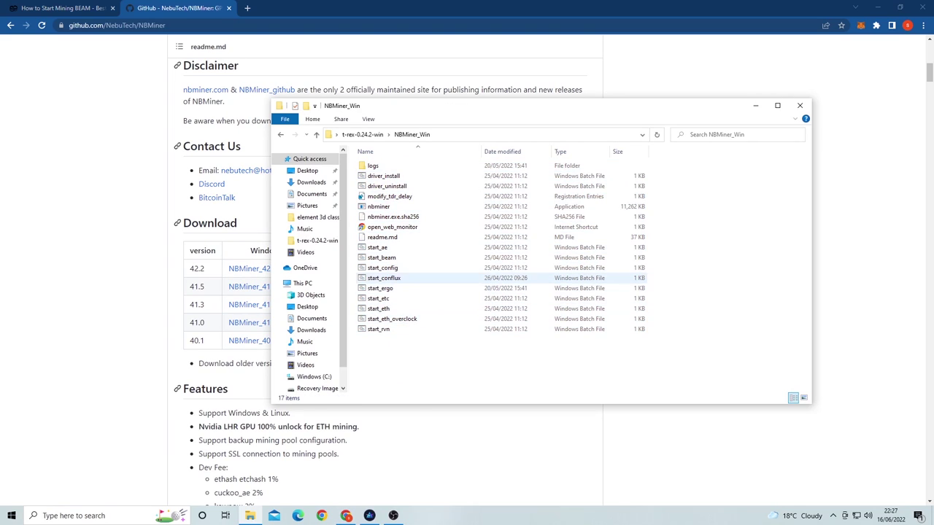
pyautogui.click(382, 257)
pyautogui.rightClick(381, 257)
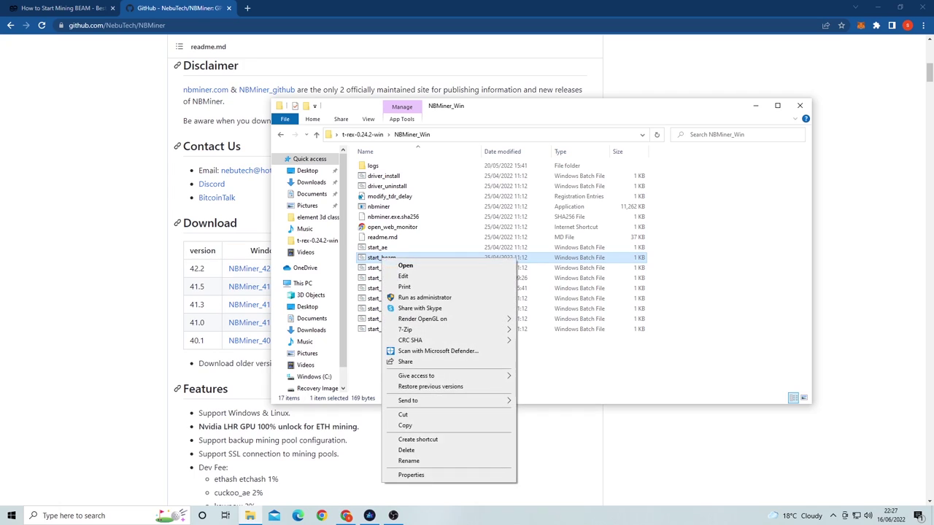
pyautogui.click(399, 275)
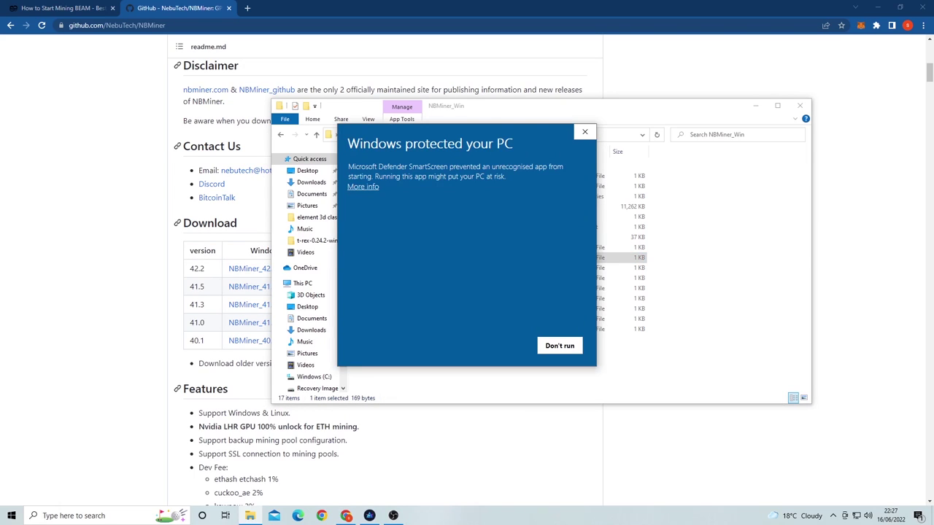
pyautogui.click(362, 186)
pyautogui.click(501, 346)
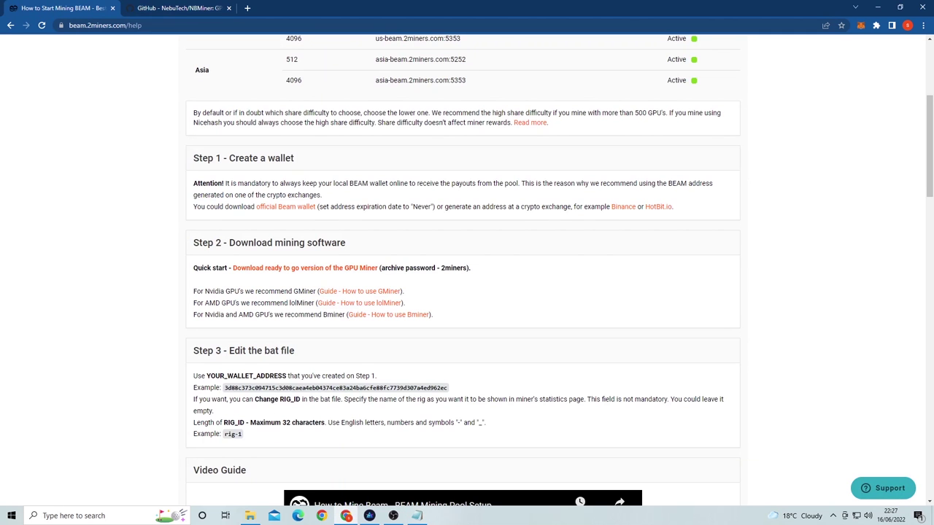
# Step: Replace start_beam's contents with the copied 2Miners NBminer command, then return to the guide
pyautogui.scroll(-10, 463, 270)
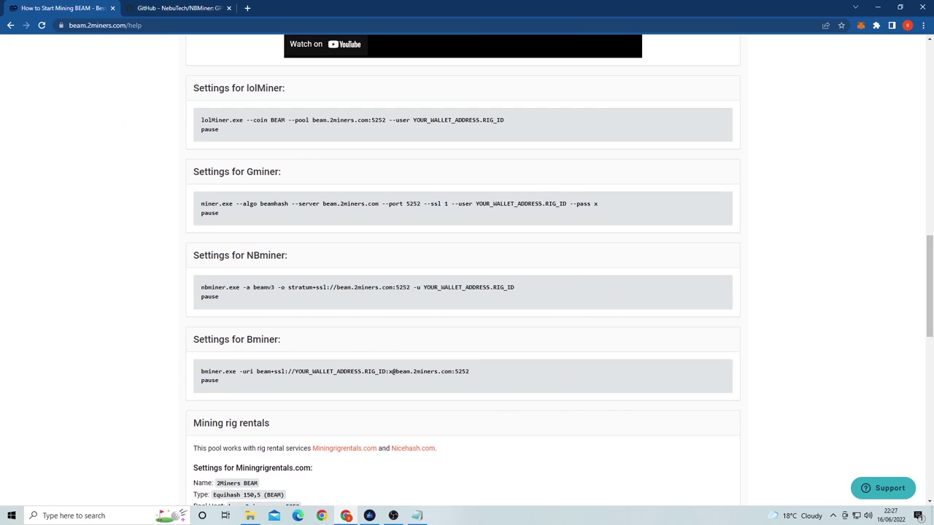
pyautogui.moveTo(202, 286); pyautogui.dragTo(218, 297)
pyautogui.hotkey('ctrl', 'c')
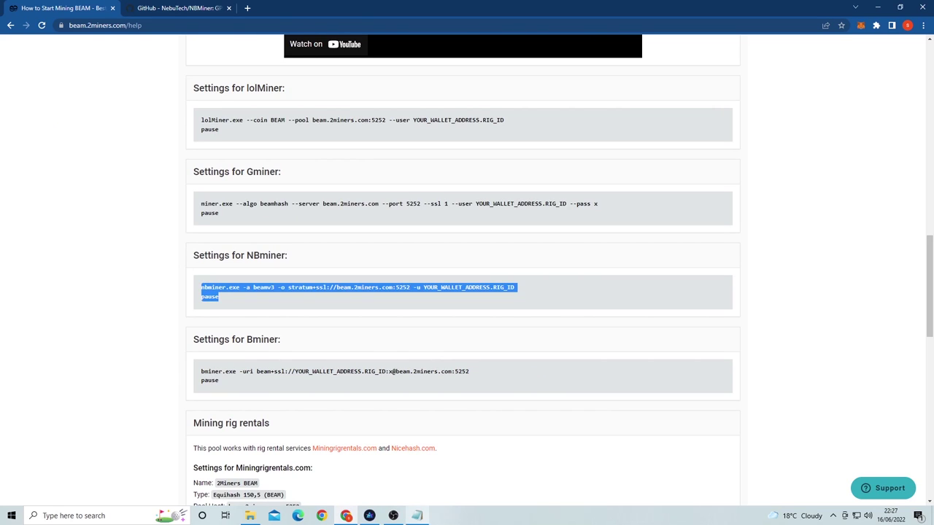
pyautogui.click(416, 516)
pyautogui.hotkey('ctrl', 'a')
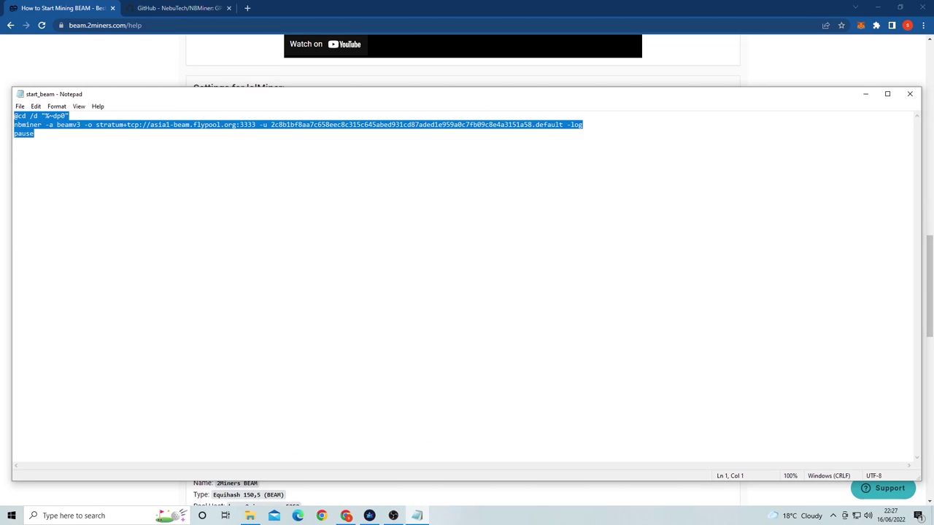
pyautogui.hotkey('ctrl', 'v')
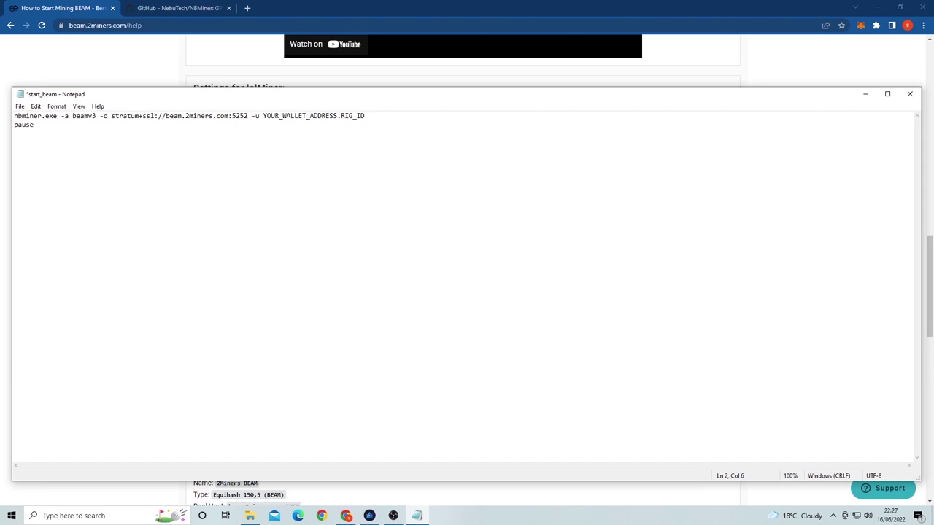
pyautogui.hotkey('alt', 'Tab')
pyautogui.scroll(15, 467, 270)
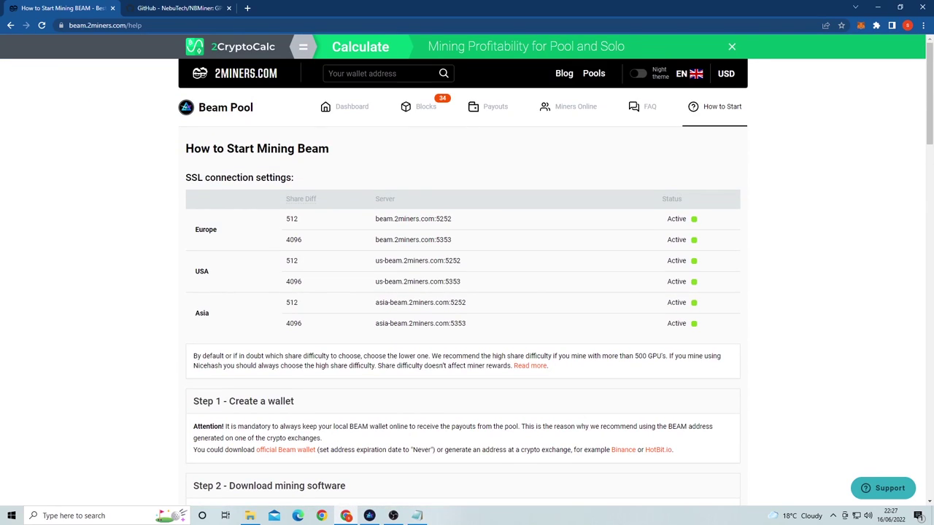
# Step: Paste the Europe 512 server beam.2miners.com:5252 over the script's server address
pyautogui.moveTo(298, 219); pyautogui.dragTo(465, 325)
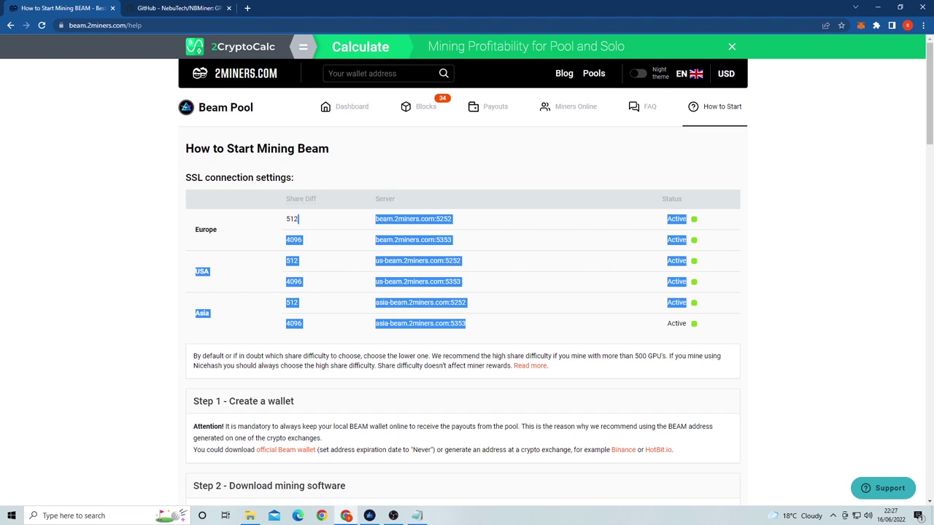
pyautogui.click(299, 219)
pyautogui.moveTo(375, 219); pyautogui.dragTo(453, 219)
pyautogui.hotkey('ctrl', 'c')
pyautogui.click(416, 516)
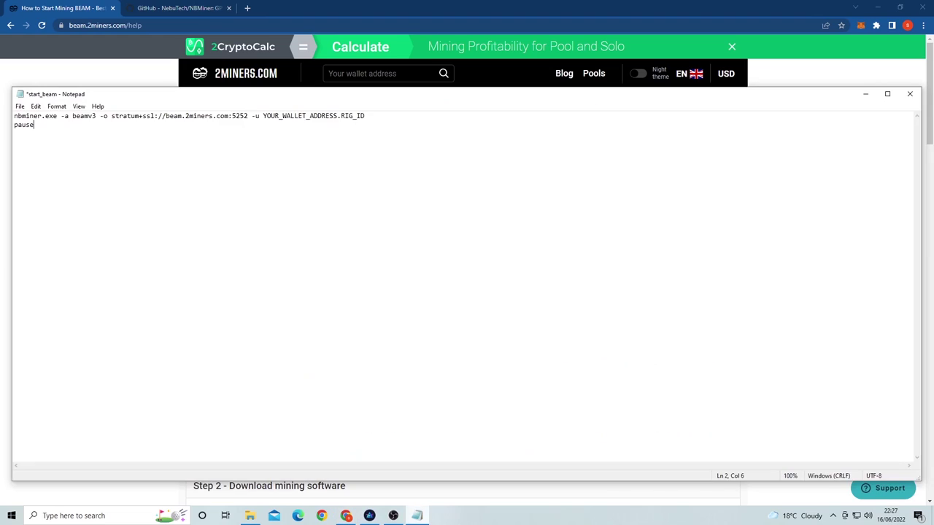
pyautogui.moveTo(249, 116); pyautogui.dragTo(165, 116)
pyautogui.hotkey('ctrl', 'v')
# Step: Replace YOUR_WALLET_ADDRESS with the Beam wallet's copied receive address
pyautogui.click(369, 515)
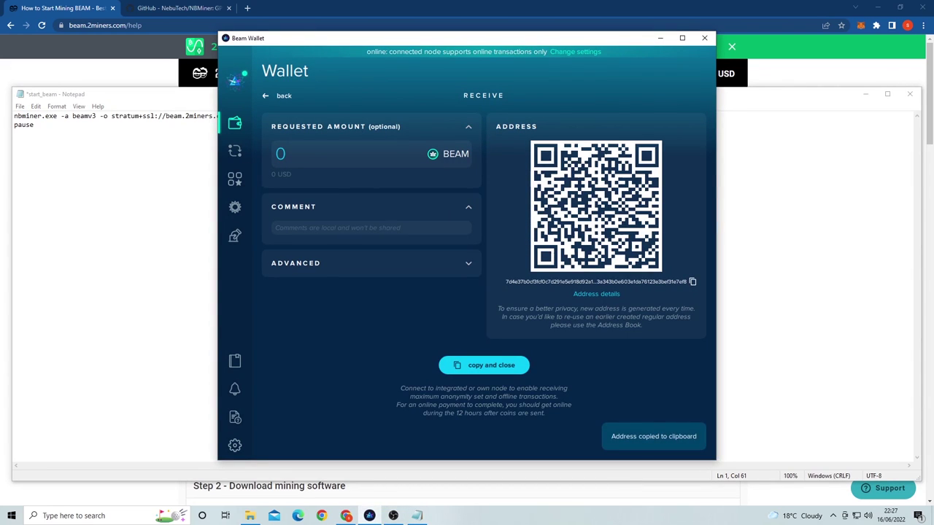
pyautogui.click(34, 125)
pyautogui.moveTo(262, 115); pyautogui.dragTo(337, 115)
pyautogui.write('7d4e37b0cf3fcf0c7d291e5e918d92a1753a343b0e603e1da76123e3bef31e7ef8')
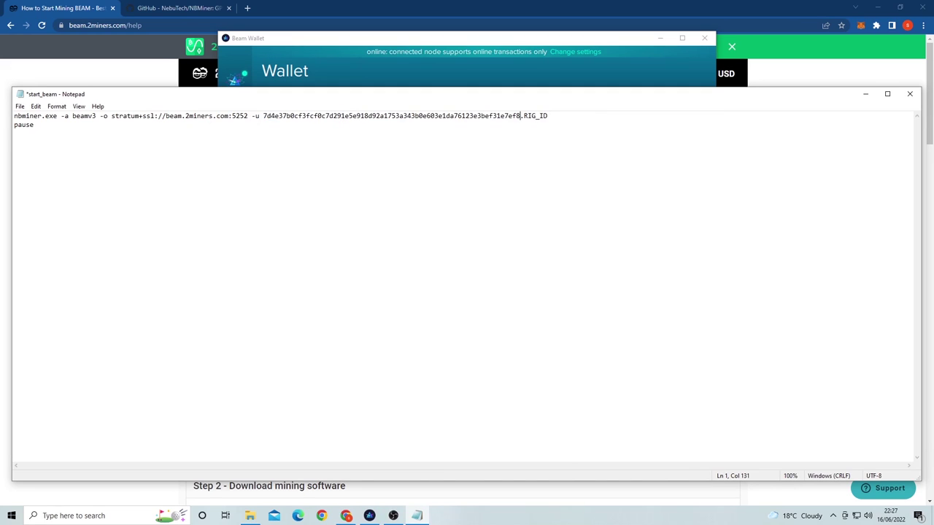
# Step: Set RIG_ID to 'ss', then close Notepad saving start_beam.bat
pyautogui.moveTo(547, 115); pyautogui.dragTo(524, 115)
pyautogui.write('ss')
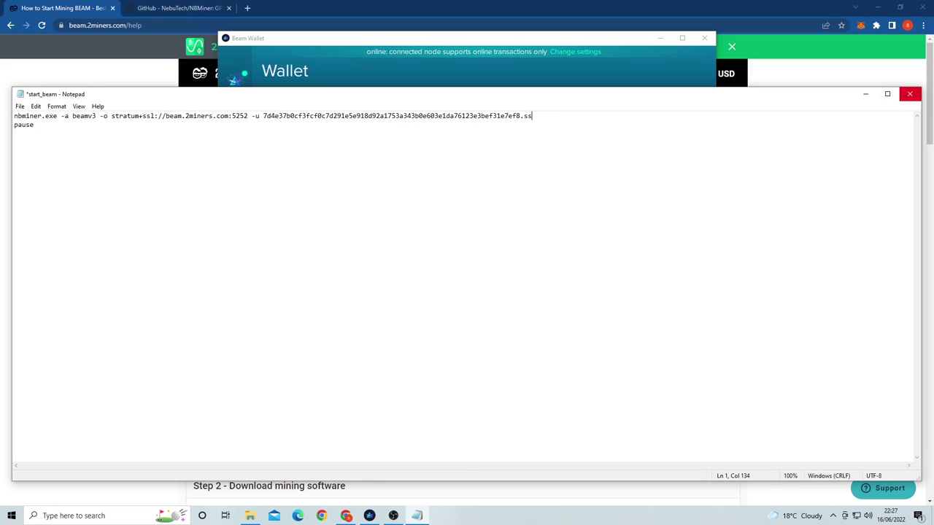
pyautogui.click(910, 94)
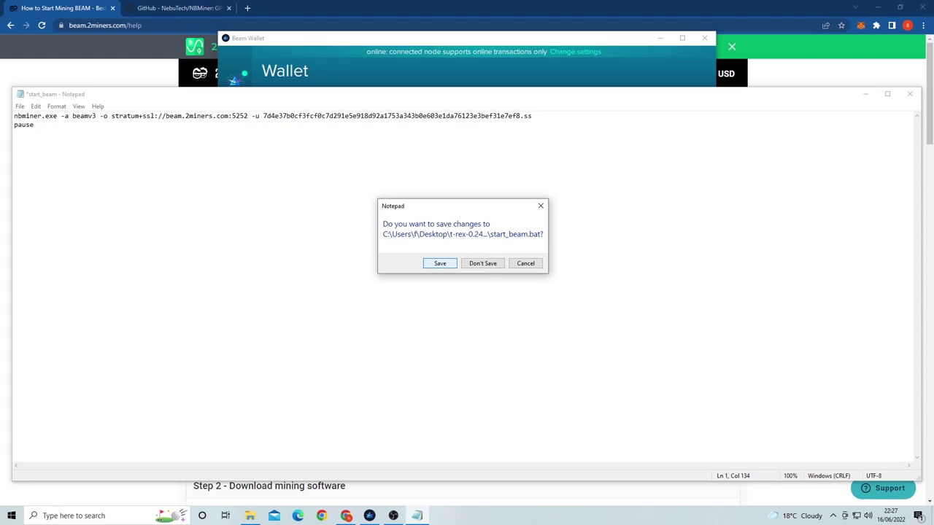
pyautogui.press('Return')
# Step: Run start_beam.bat and confirm NBMiner logs in to beam.2miners.com:5252 with an accepted share
pyautogui.click(249, 516)
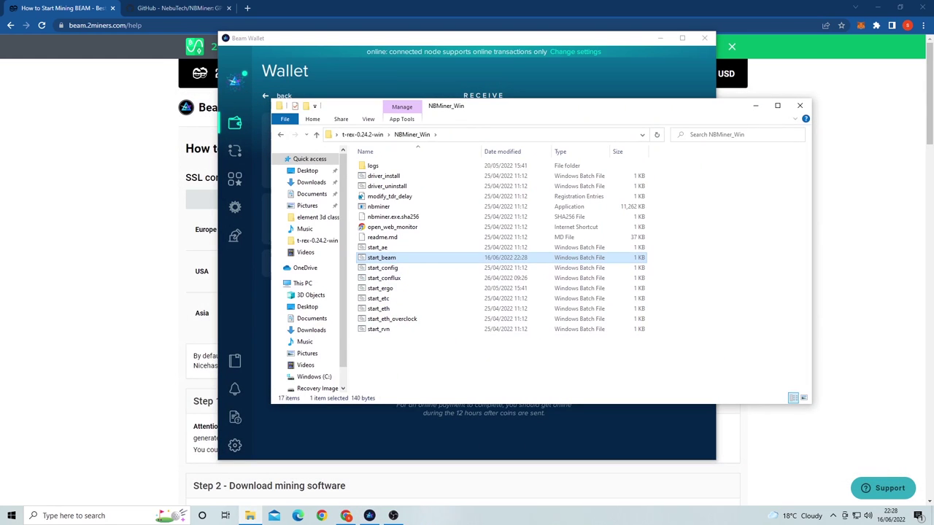
pyautogui.press('Return')
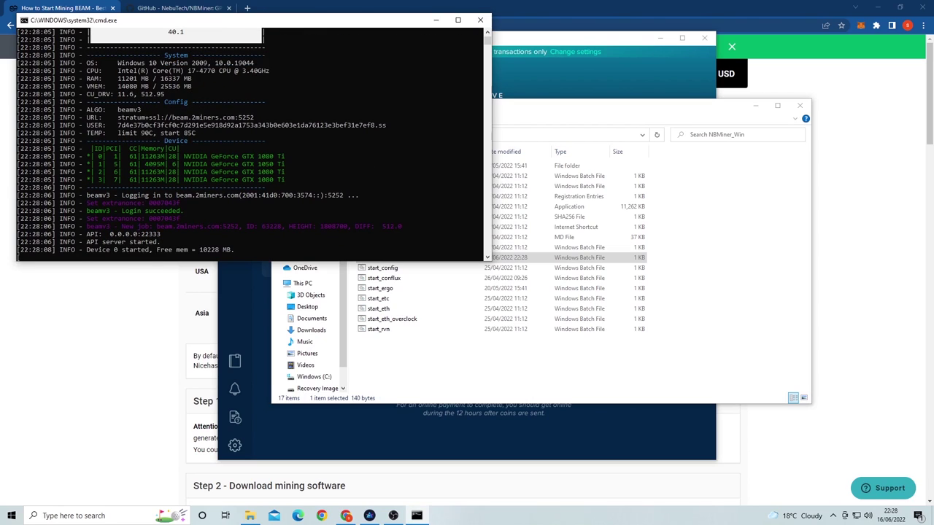
pyautogui.hotkey('alt', 'Tab')
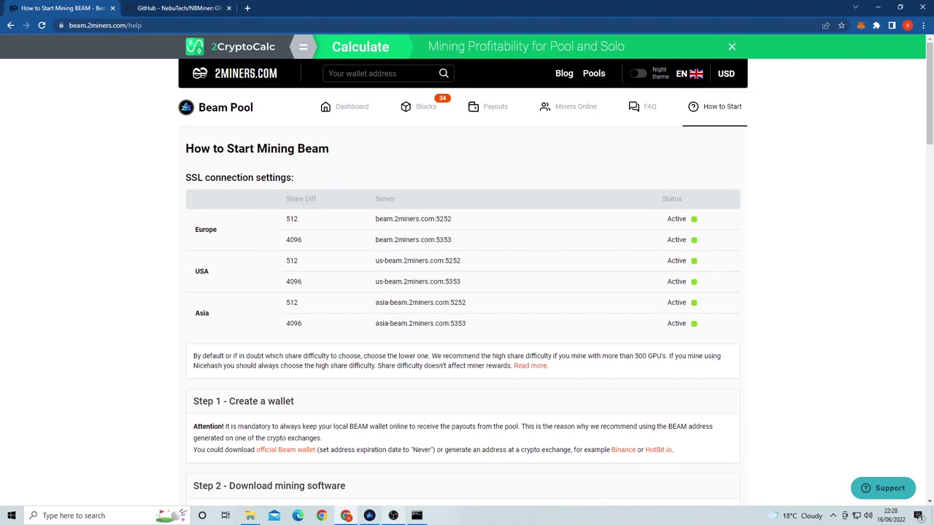
pyautogui.click(417, 516)
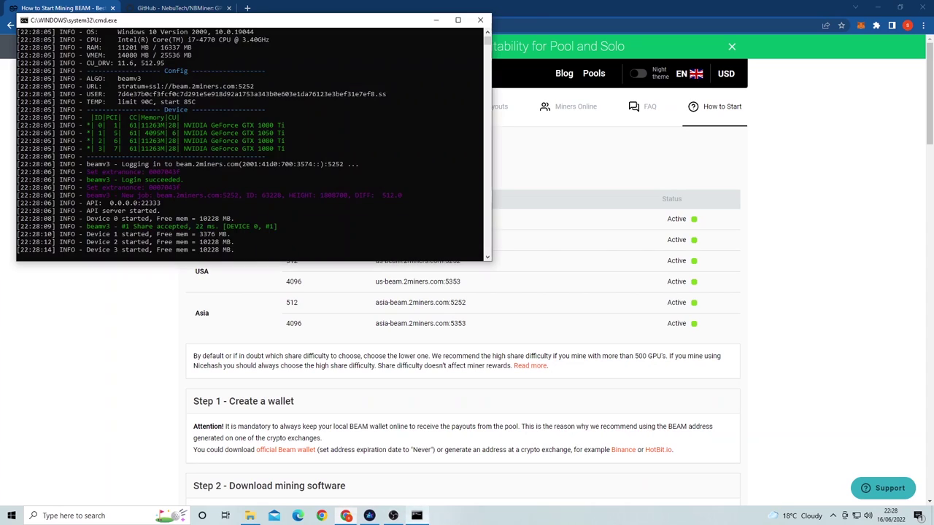
pyautogui.hotkey('alt', 'Tab')
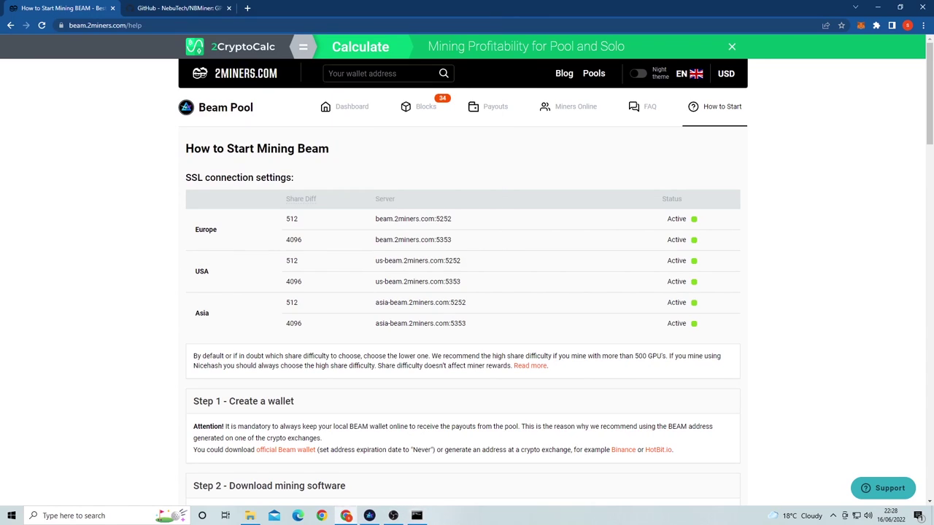
# Step: Search 2Miners for the copied wallet address to load its Beam miner statistics
pyautogui.click(329, 73)
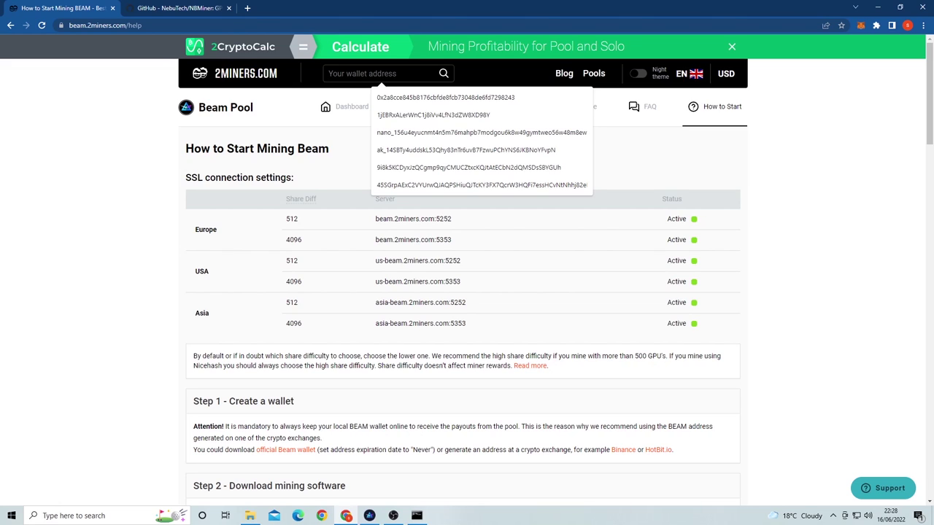
pyautogui.hotkey('ctrl', 'v')
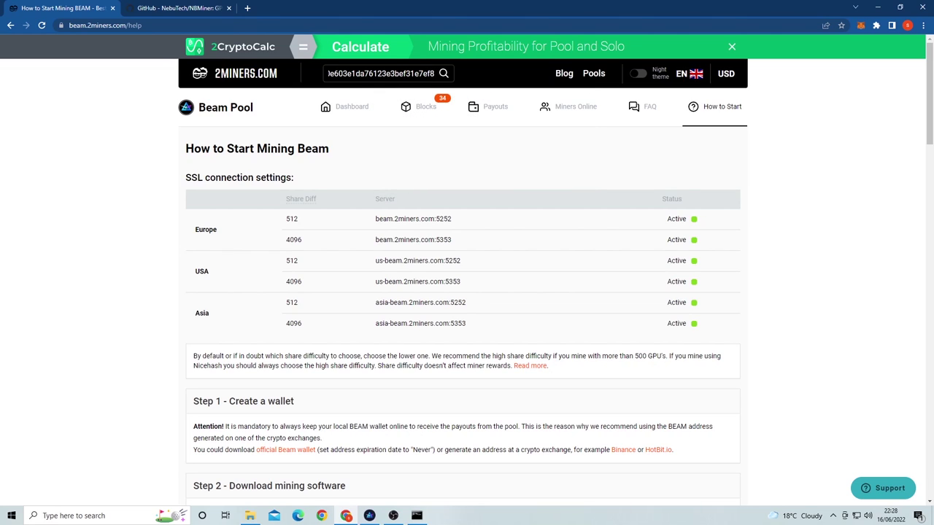
pyautogui.press('Return')
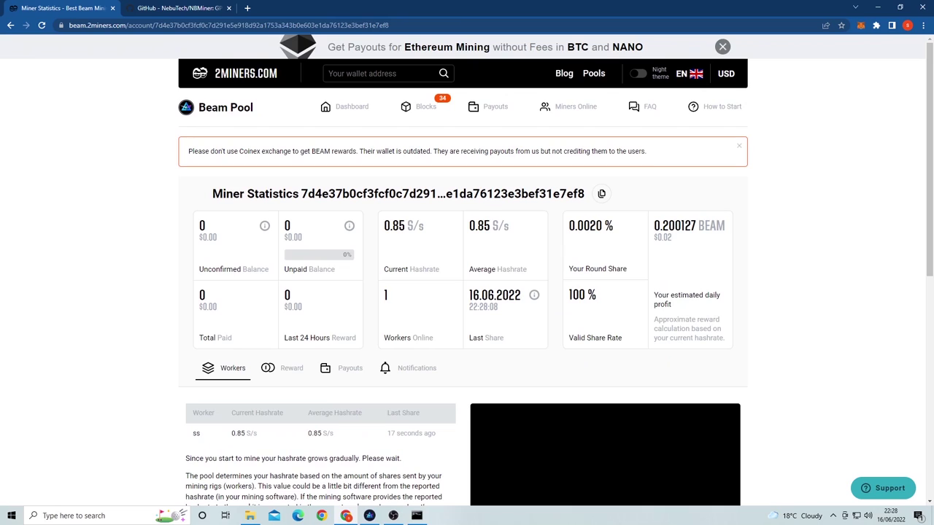
pyautogui.scroll(-1, 466, 292)
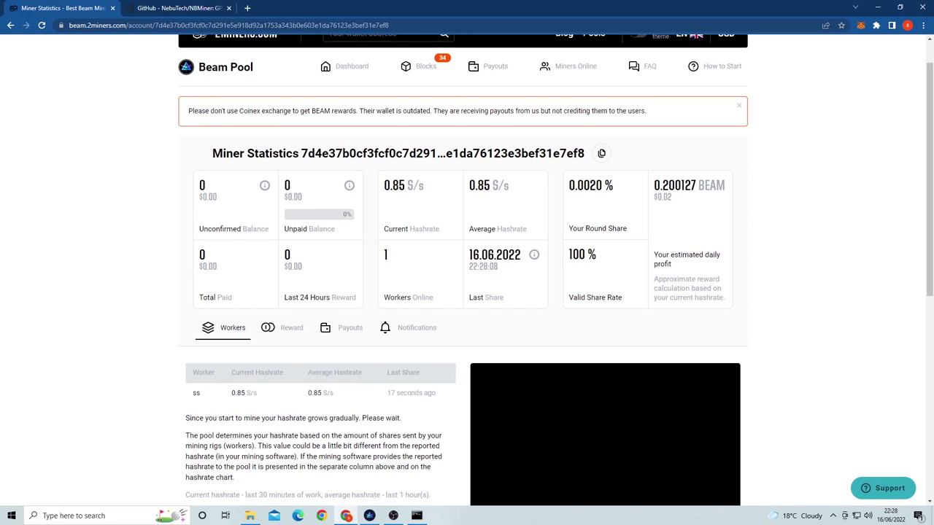
# Step: Check the NBMiner console for accepted shares, then review worker ss online at 0.85 S/s
pyautogui.click(416, 515)
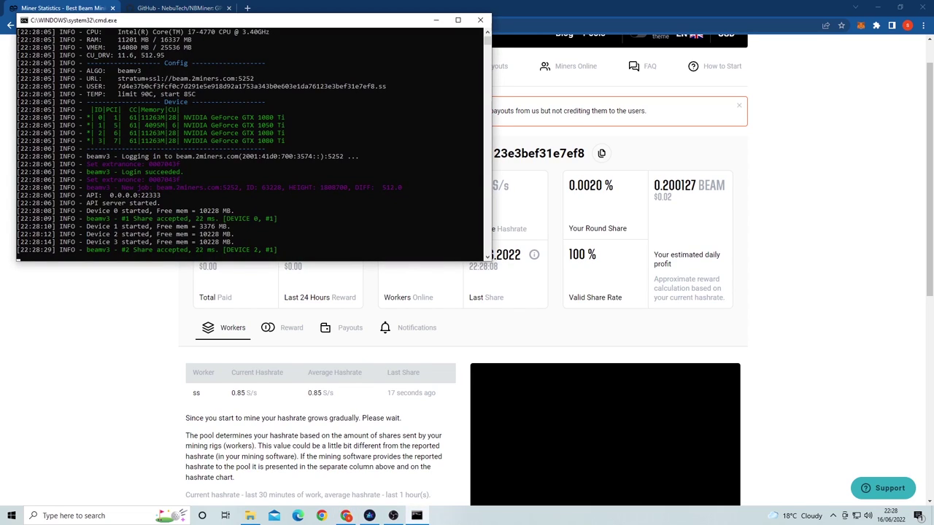
pyautogui.click(480, 20)
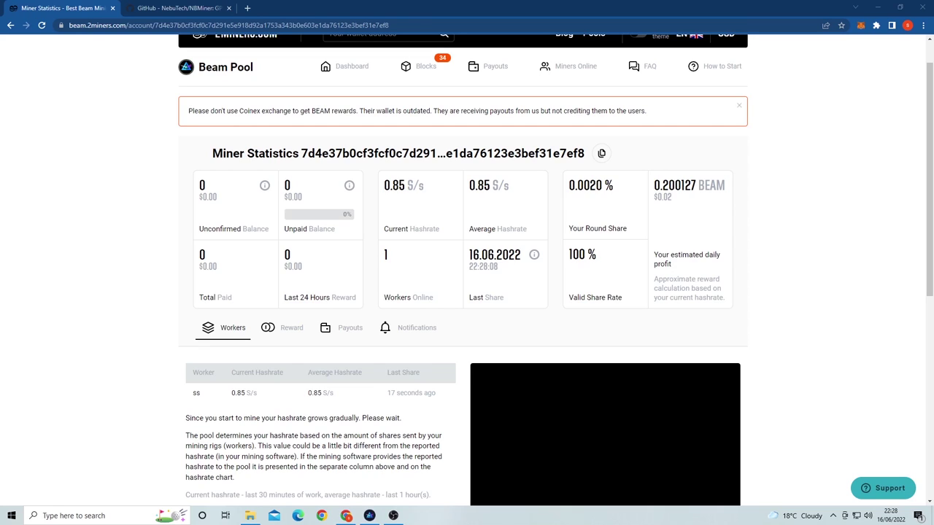
pyautogui.scroll(-1, 269, 328)
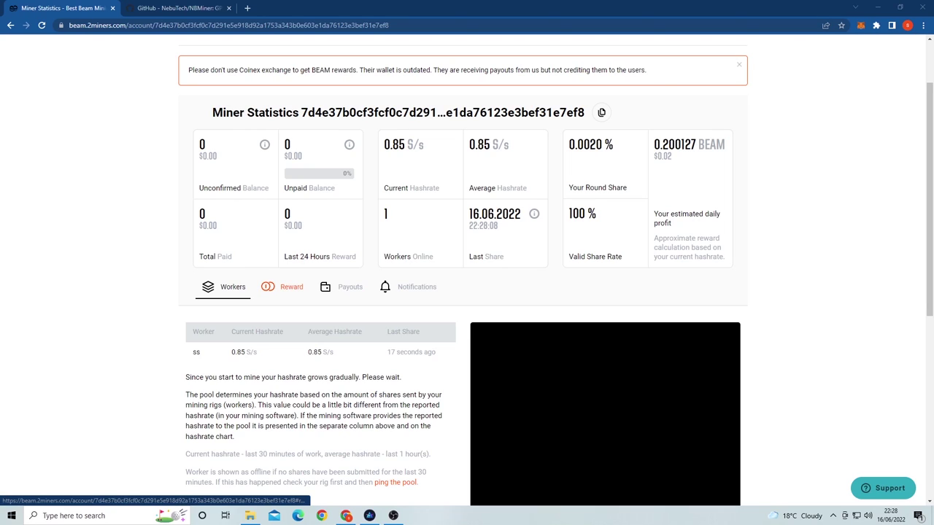
pyautogui.scroll(-1, 268, 287)
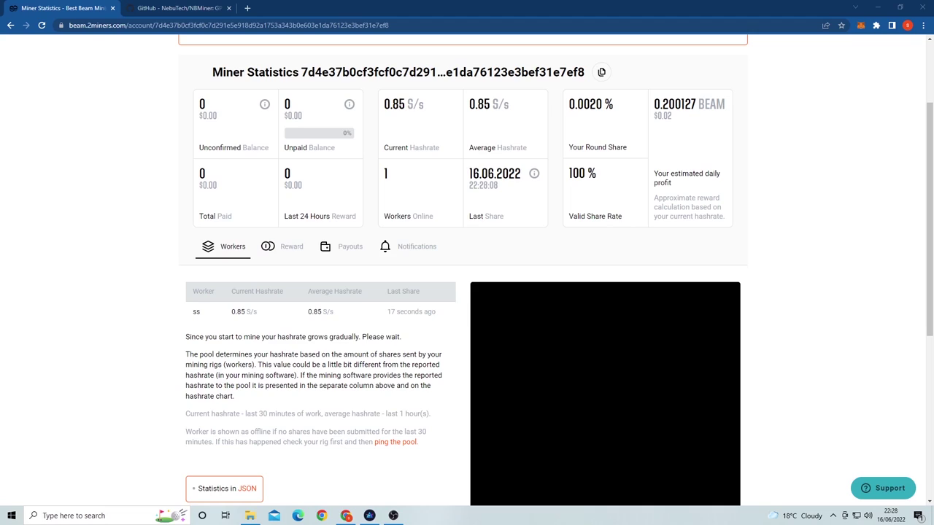
pyautogui.click(284, 247)
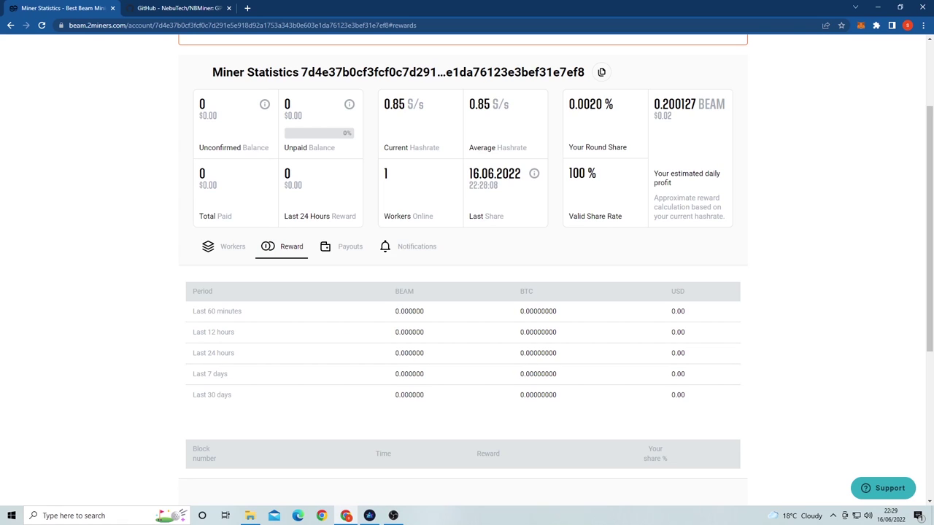
pyautogui.scroll(1, 226, 285)
pyautogui.click(225, 286)
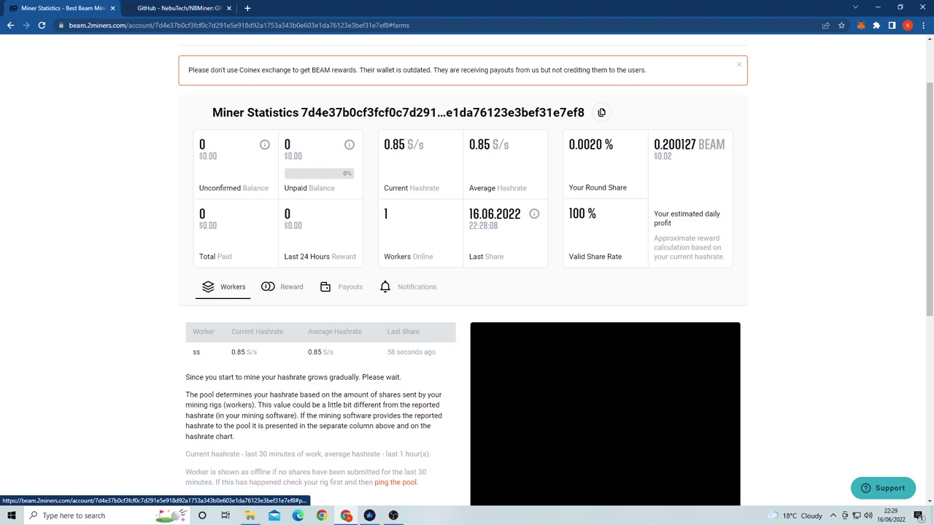
pyautogui.scroll(-2, 224, 286)
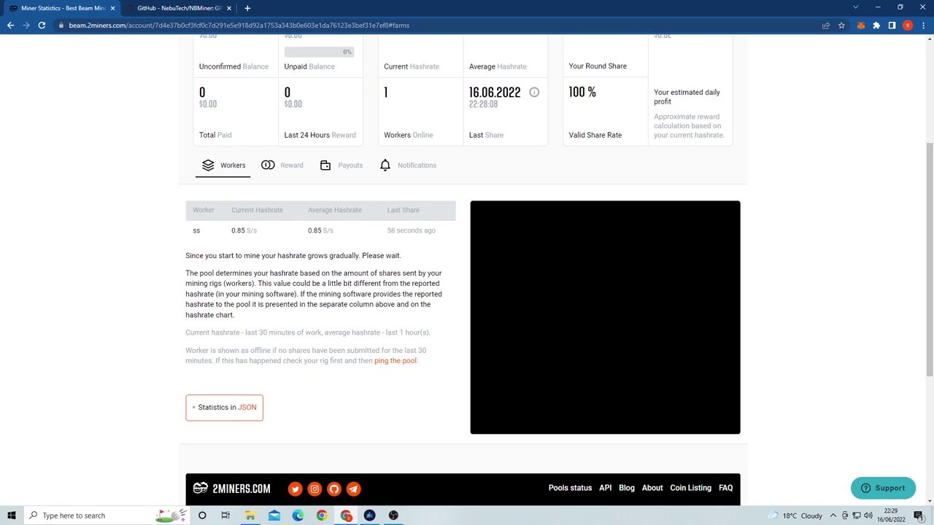
pyautogui.scroll(2, 467, 278)
pyautogui.moveTo(191, 331); pyautogui.dragTo(436, 353)
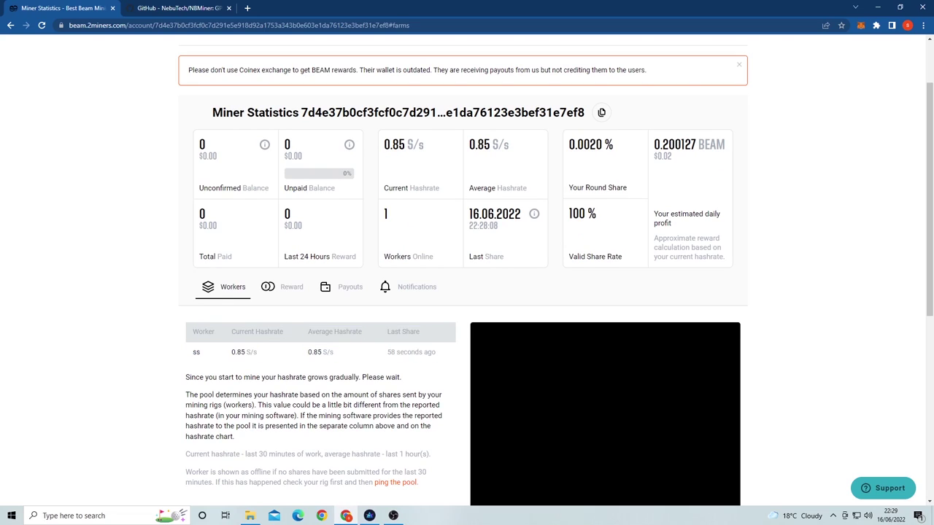